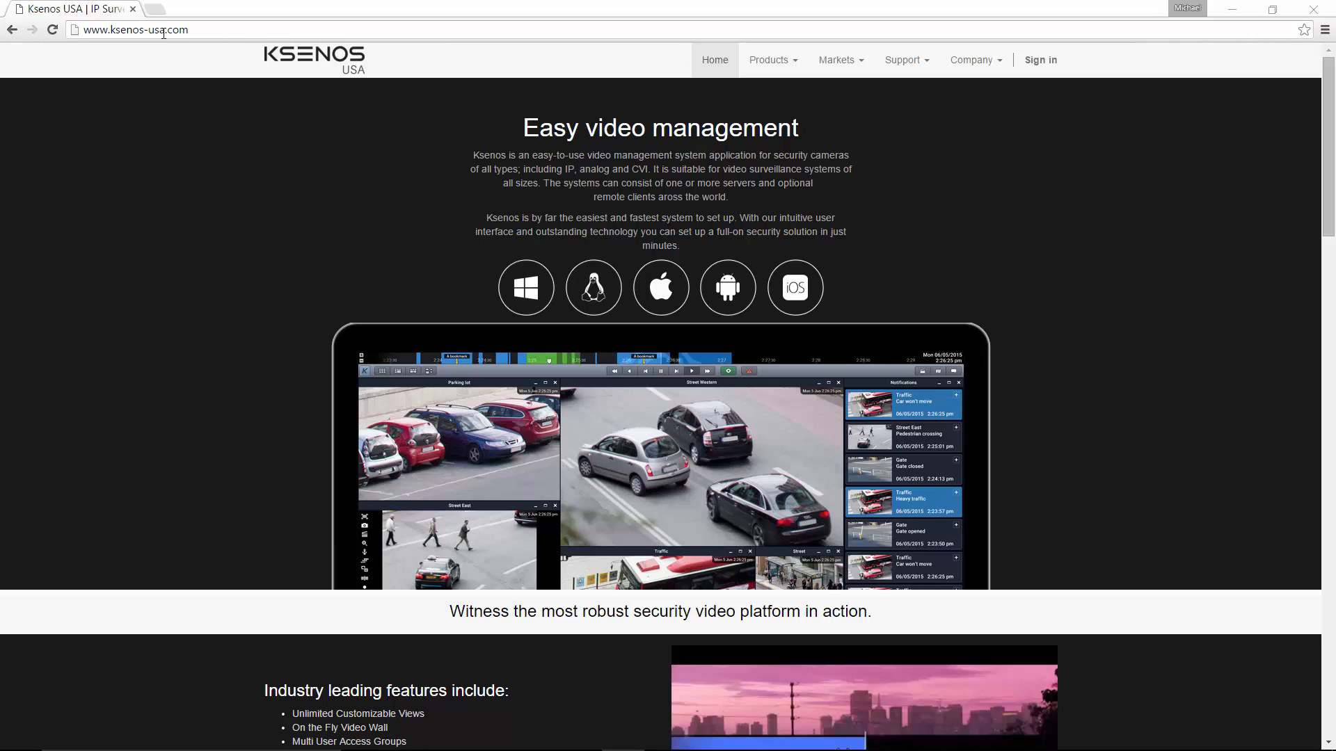
# Download the Windows version of Ksenos 2.8.2 from the downloads page in the website's support section.
pyautogui.moveTo(167, 30); pyautogui.dragTo(100, 30)
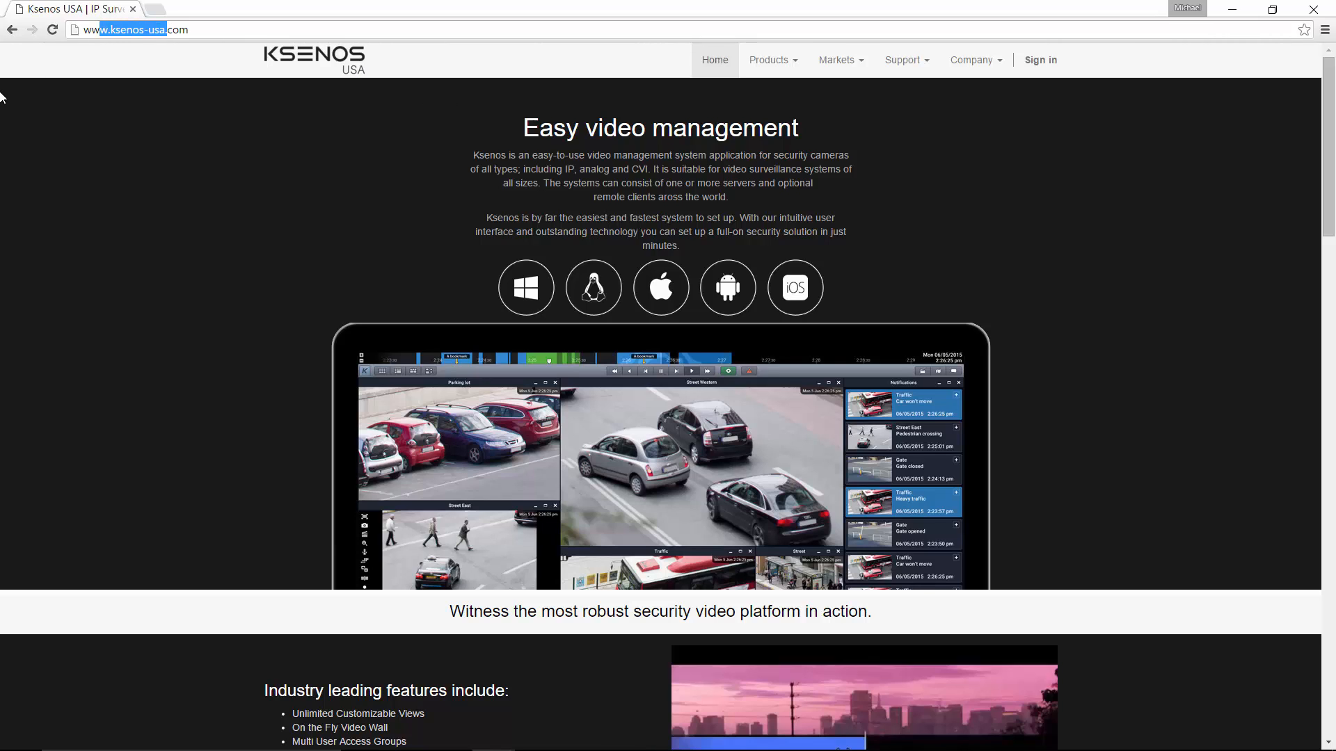
pyautogui.click(923, 64)
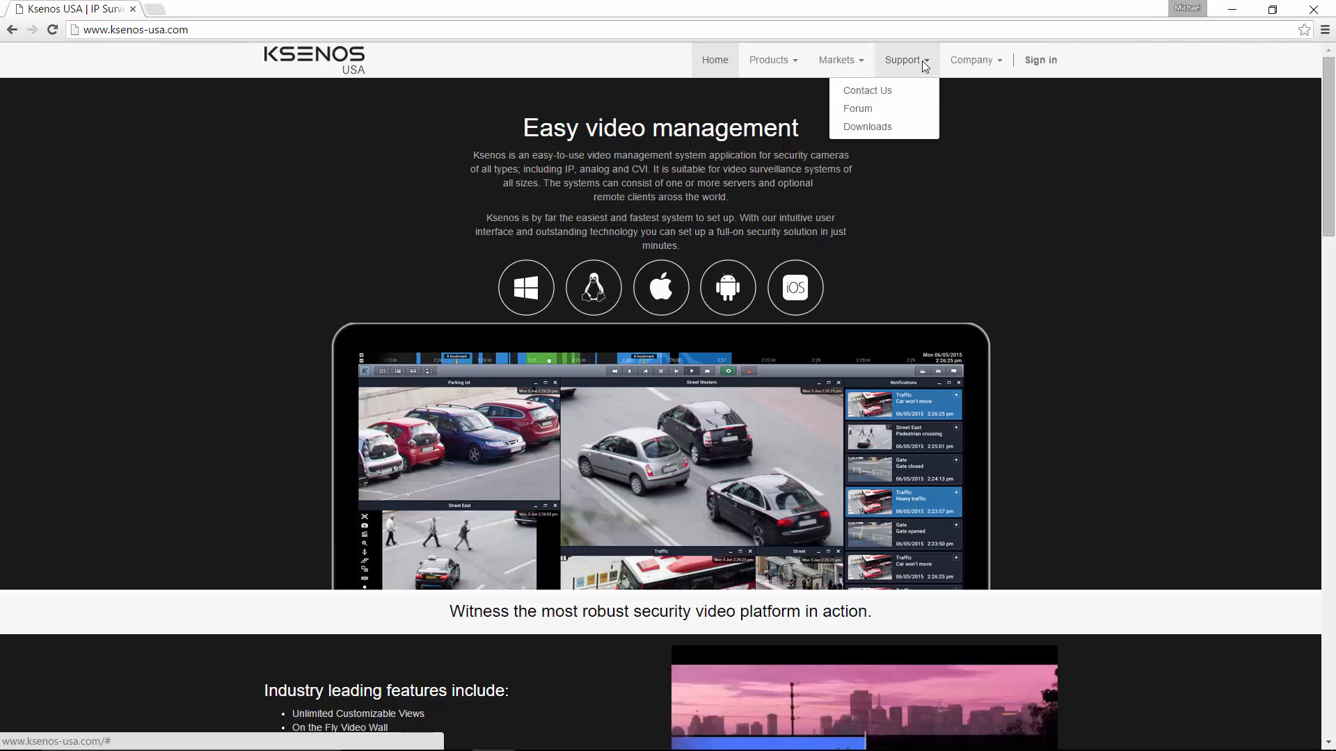
pyautogui.click(882, 129)
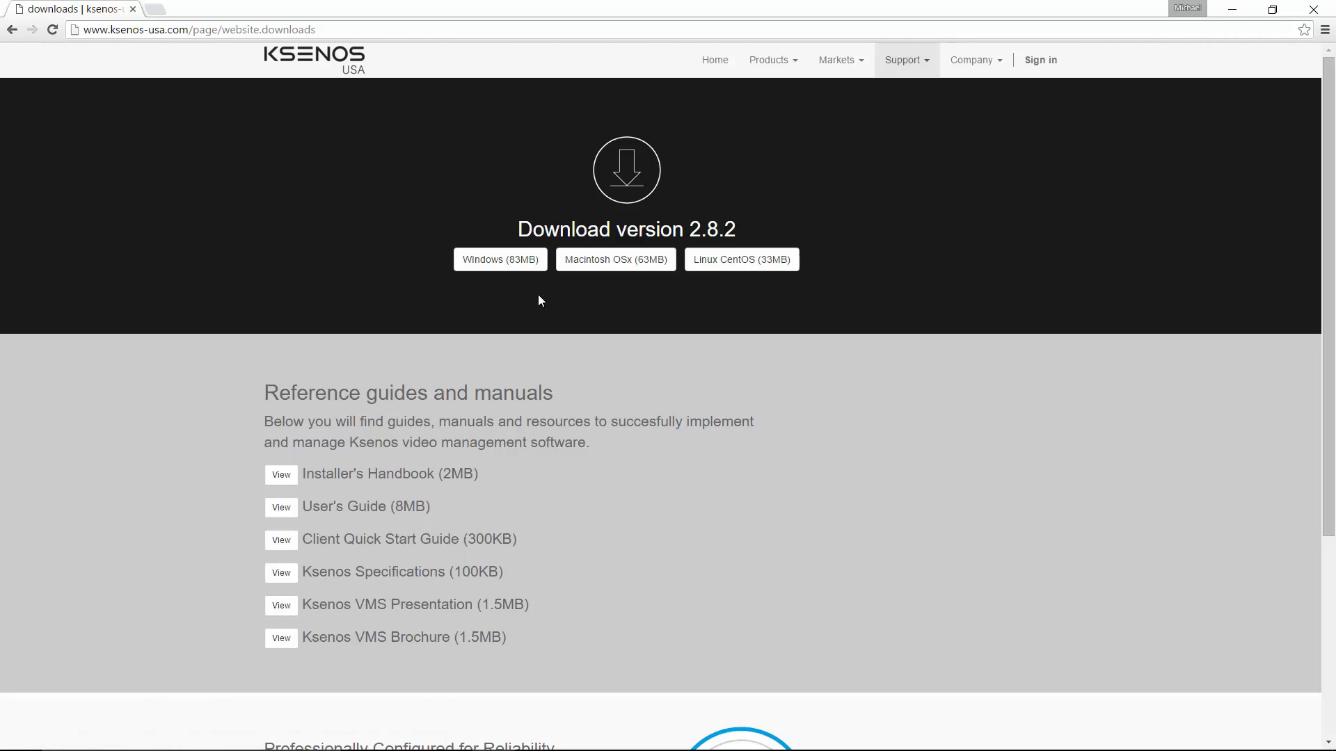
pyautogui.click(501, 270)
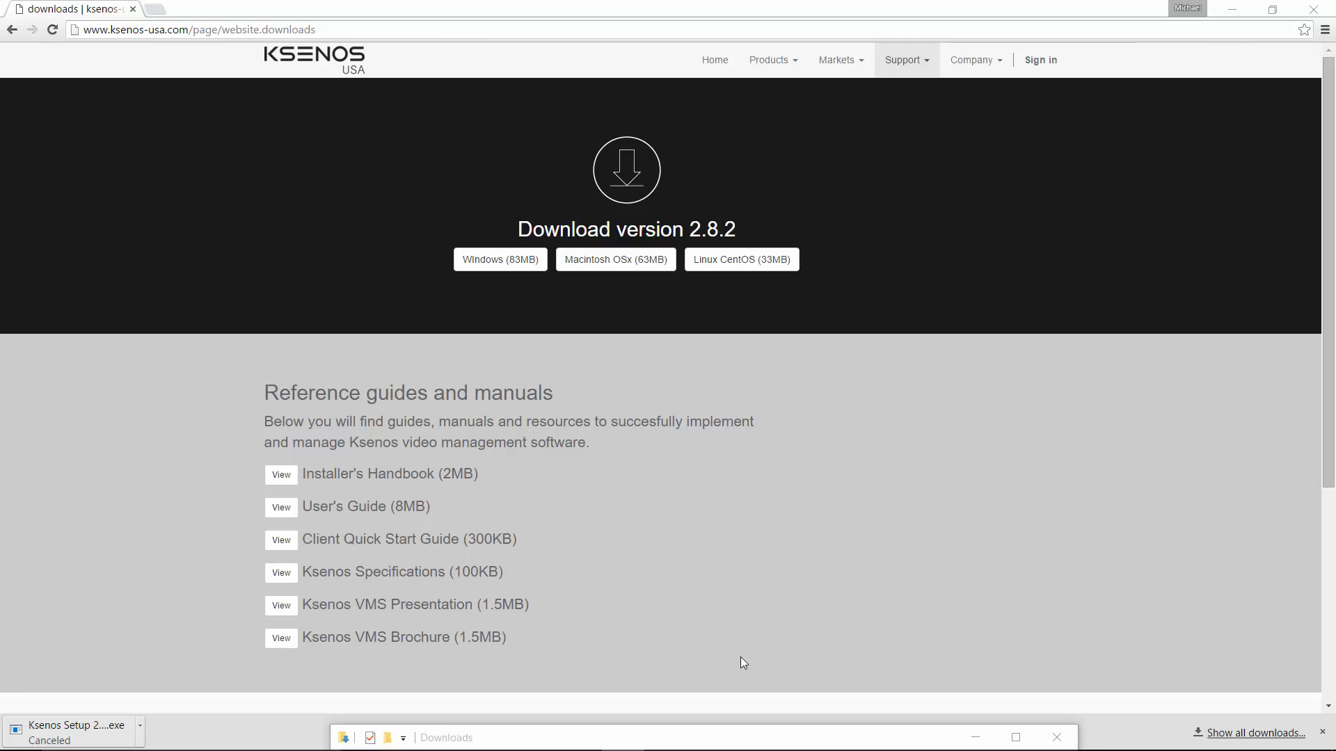
# Run Ksenos Setup 2.8.2-1 from the Downloads folder and accept English as the installer language.
pyautogui.moveTo(693, 738); pyautogui.dragTo(668, 201)
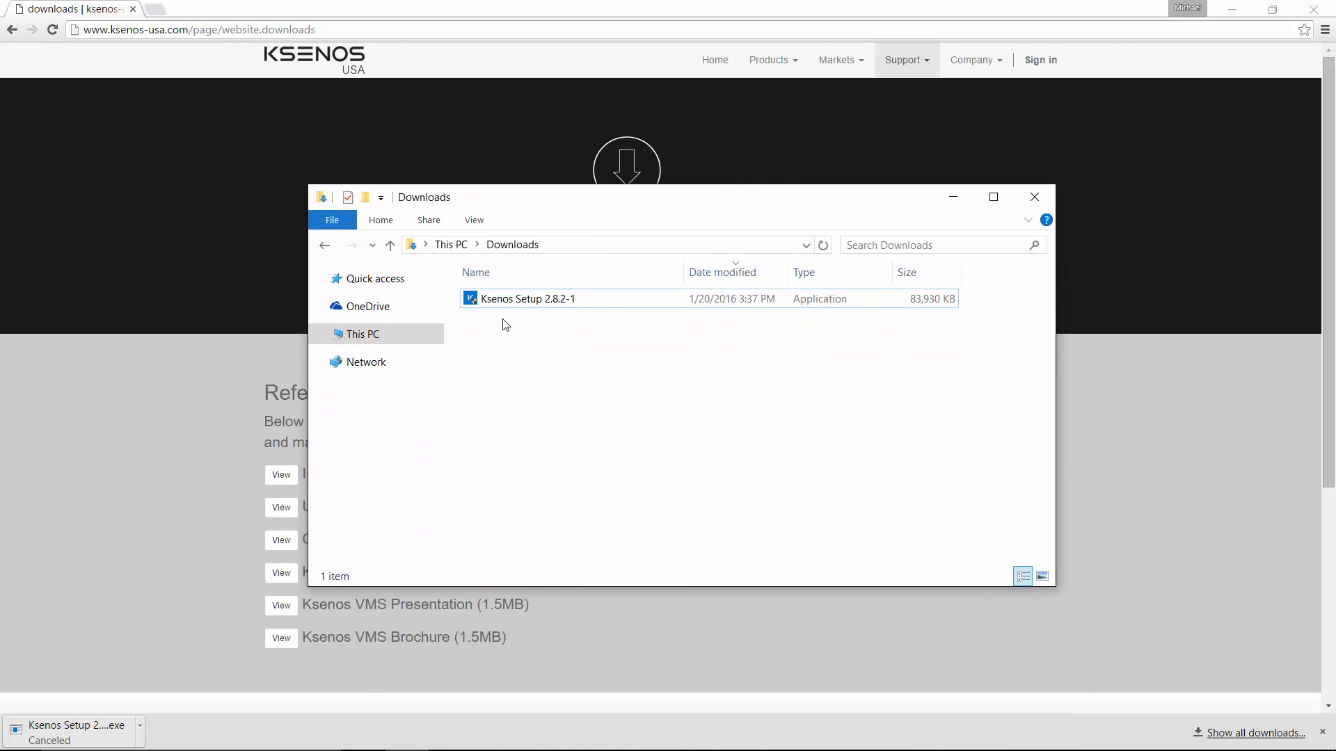
pyautogui.click(522, 306)
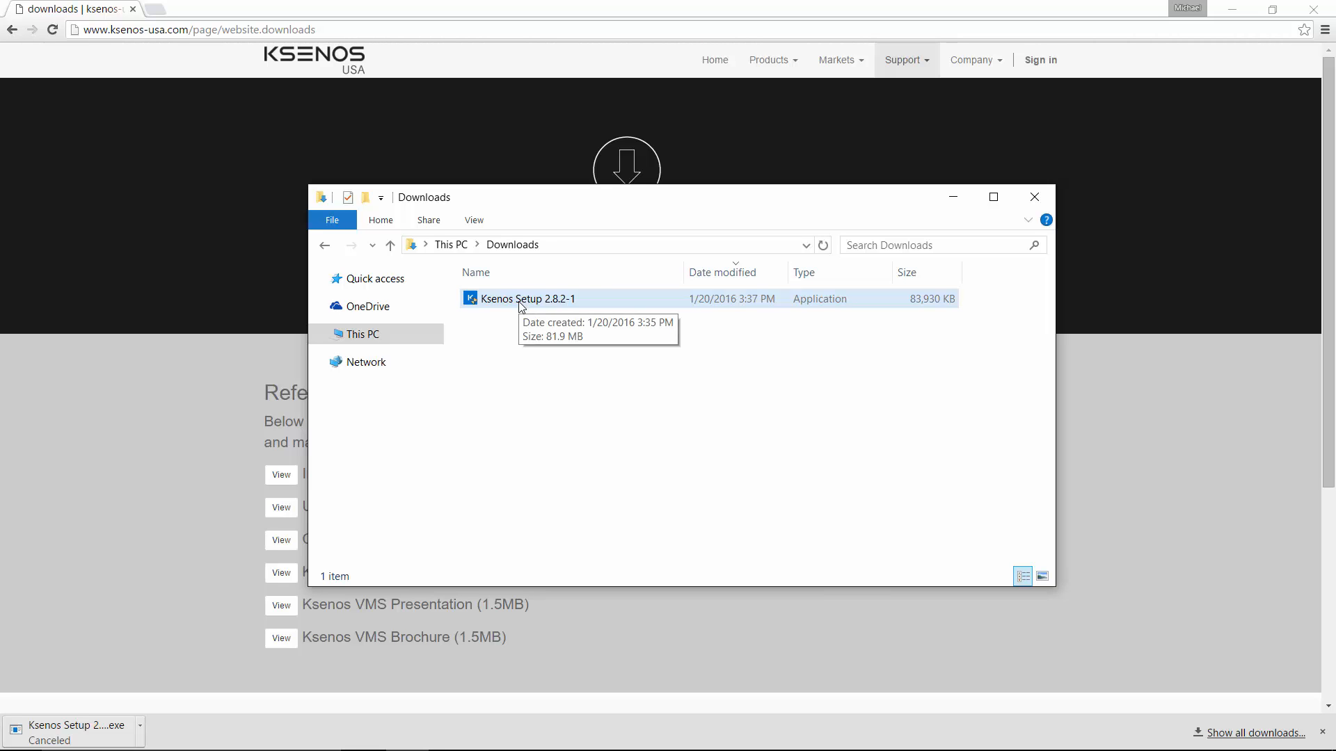
pyautogui.click(521, 307)
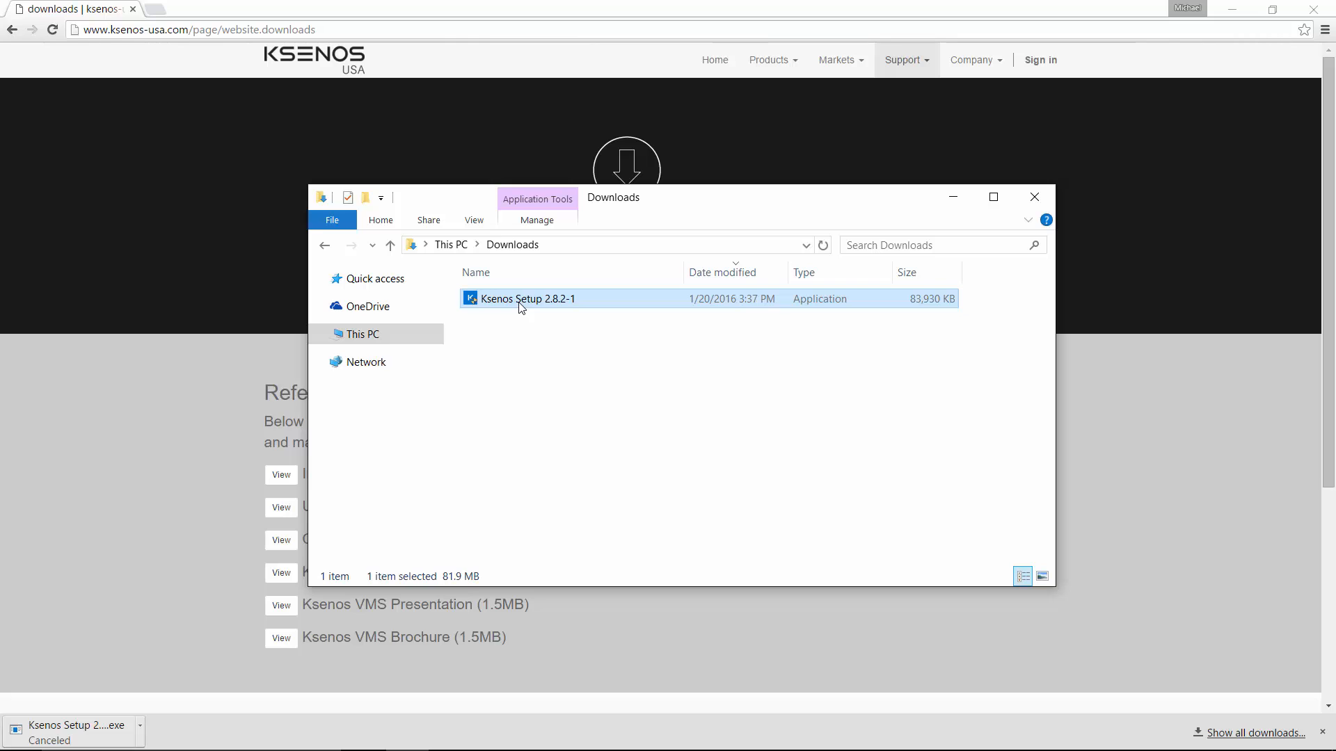
pyautogui.doubleClick(521, 307)
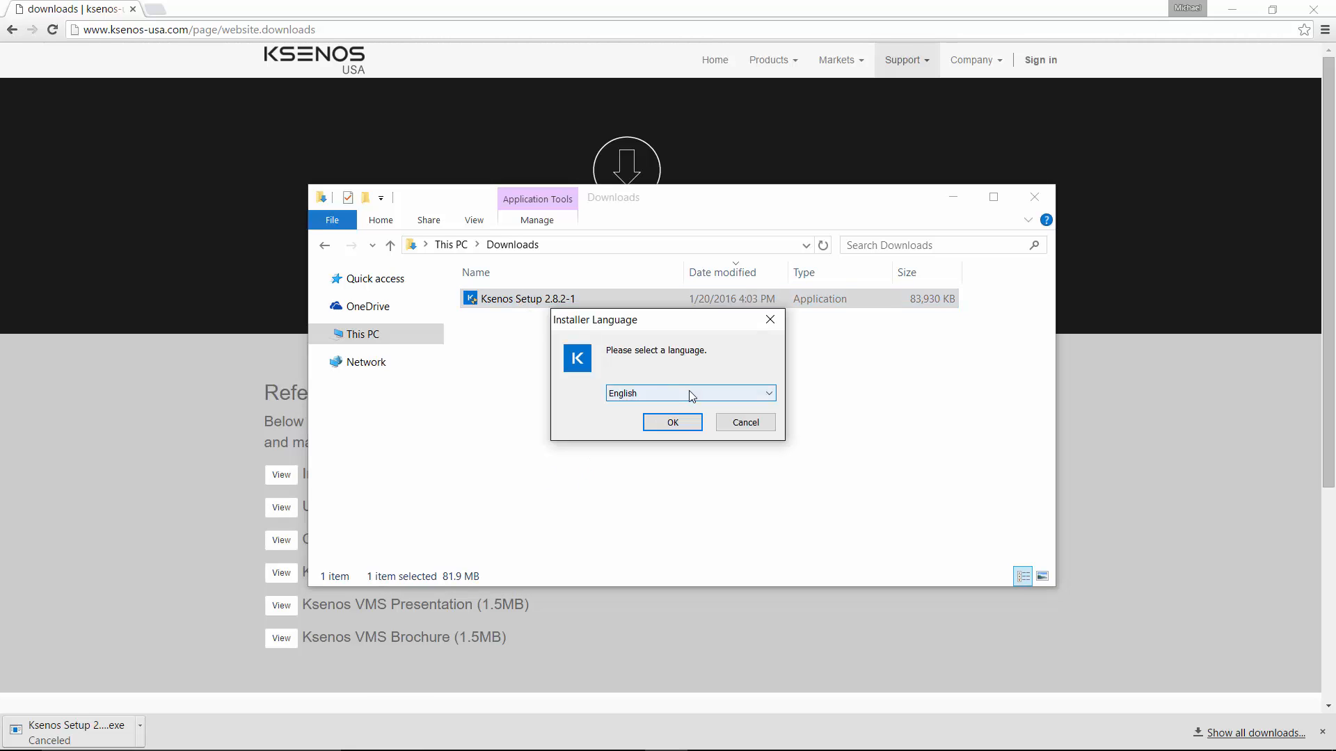
pyautogui.click(689, 422)
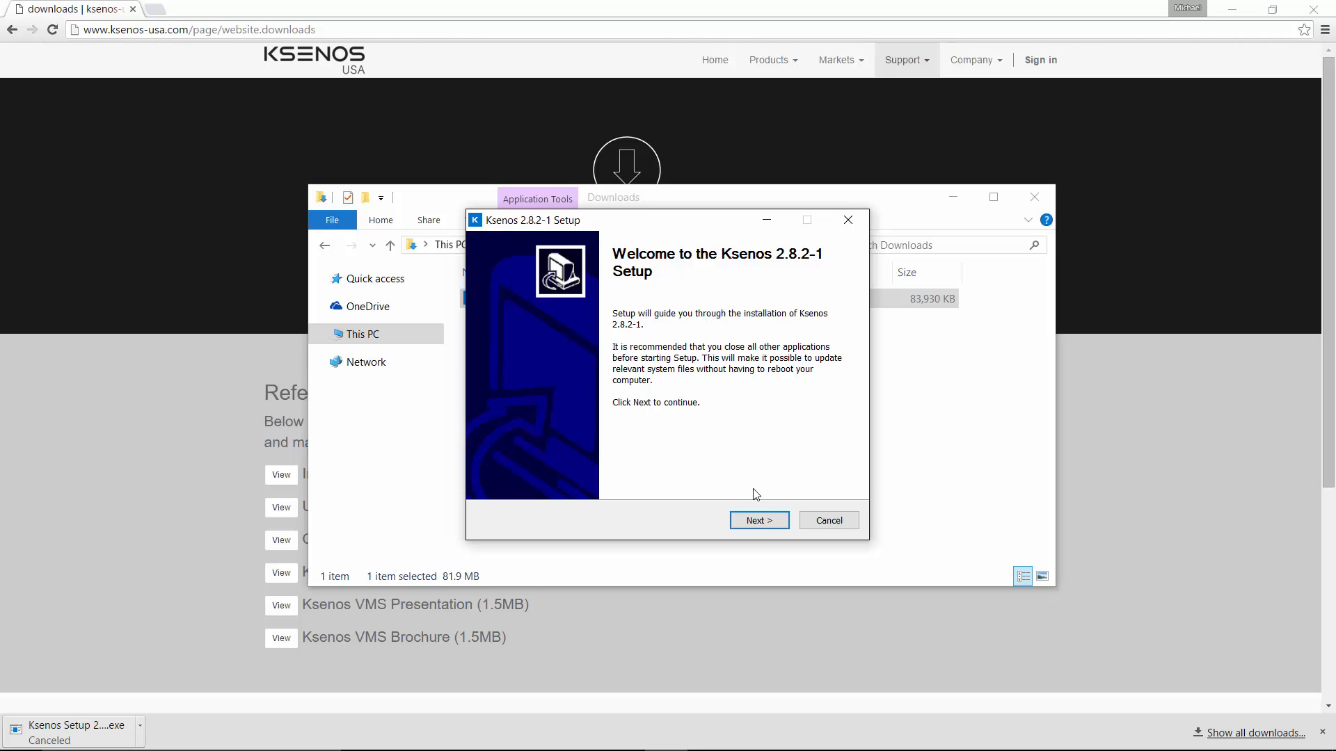
# Accept the license agreement and install Ksenos in C:\Program Files\Ksenos without the Automatic startup and ComArt driver components, completing the setup.
pyautogui.click(769, 524)
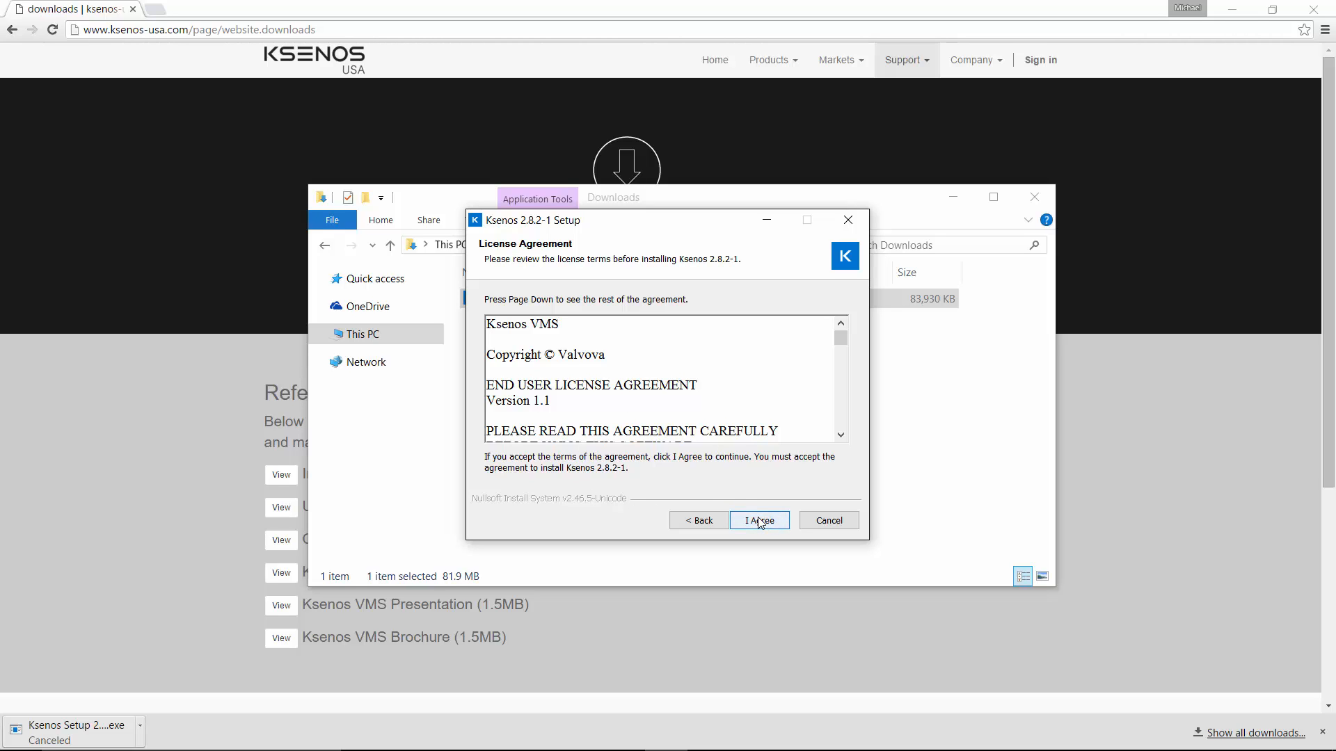
pyautogui.click(759, 522)
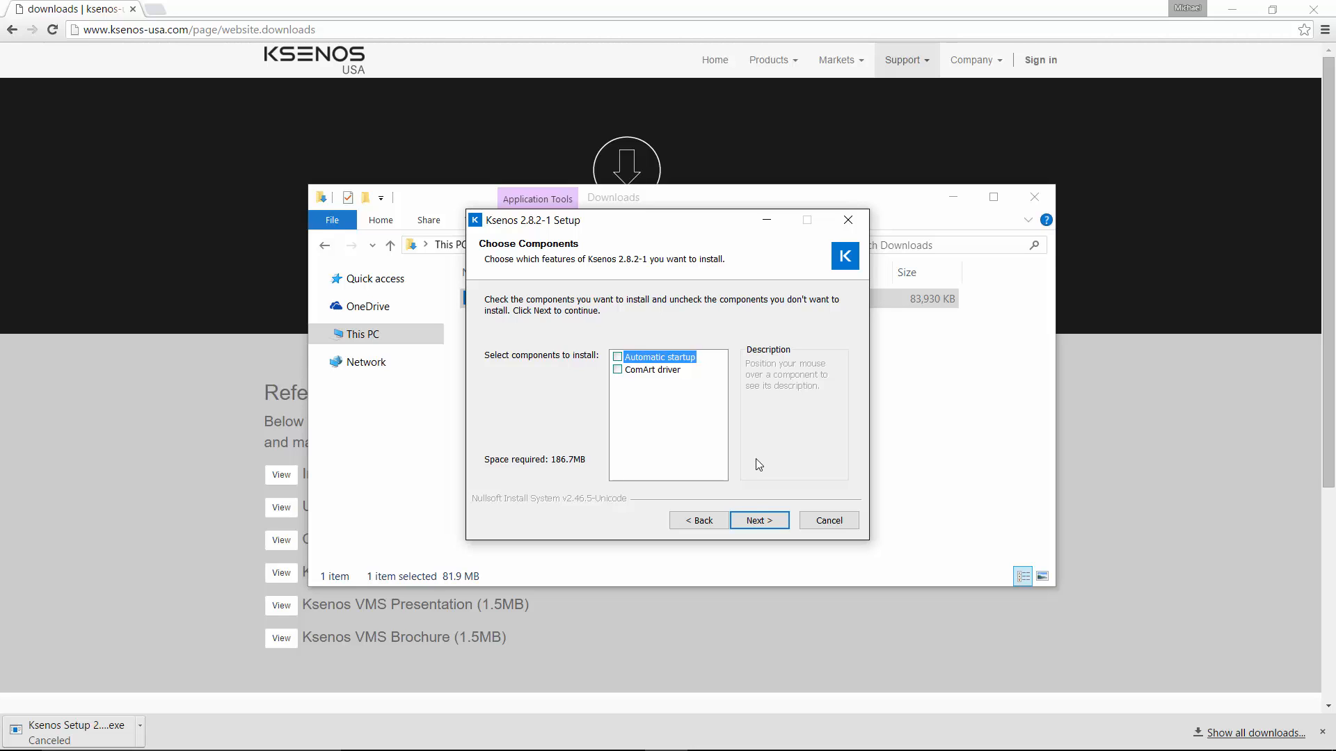
pyautogui.click(757, 523)
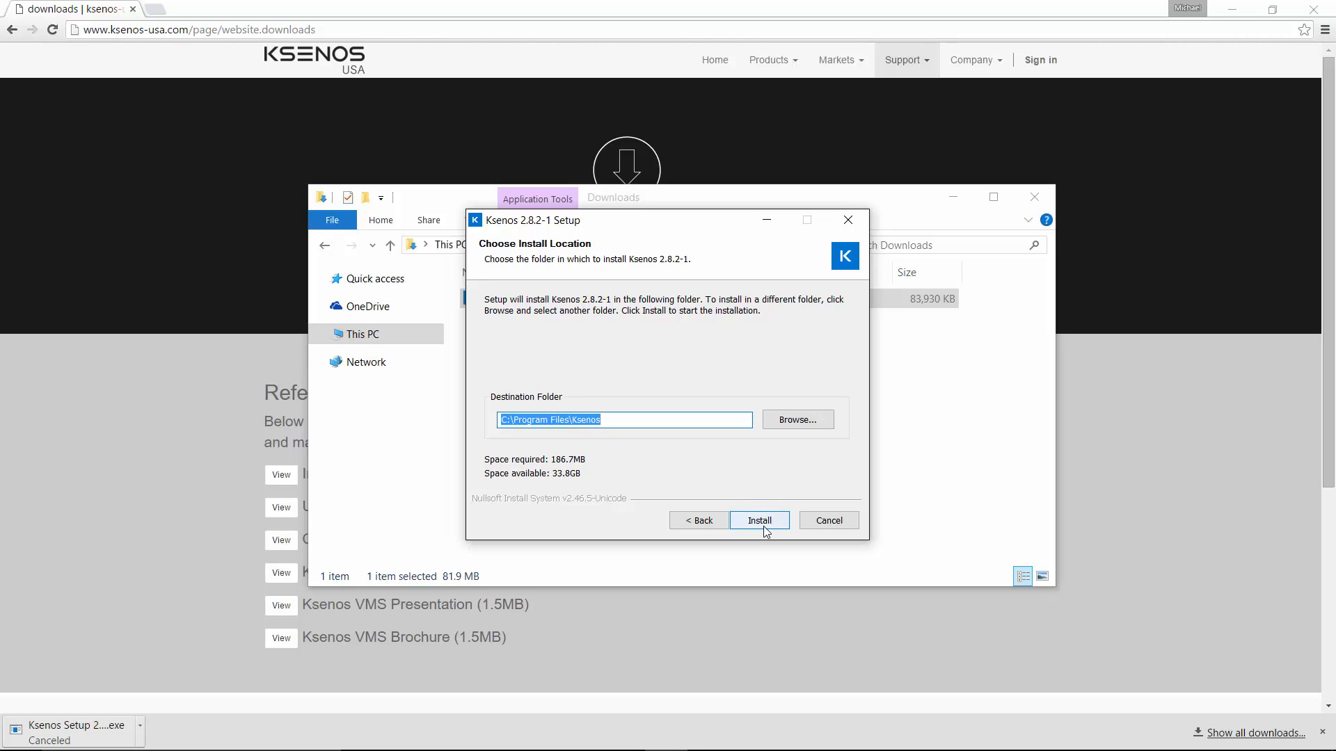
pyautogui.click(765, 529)
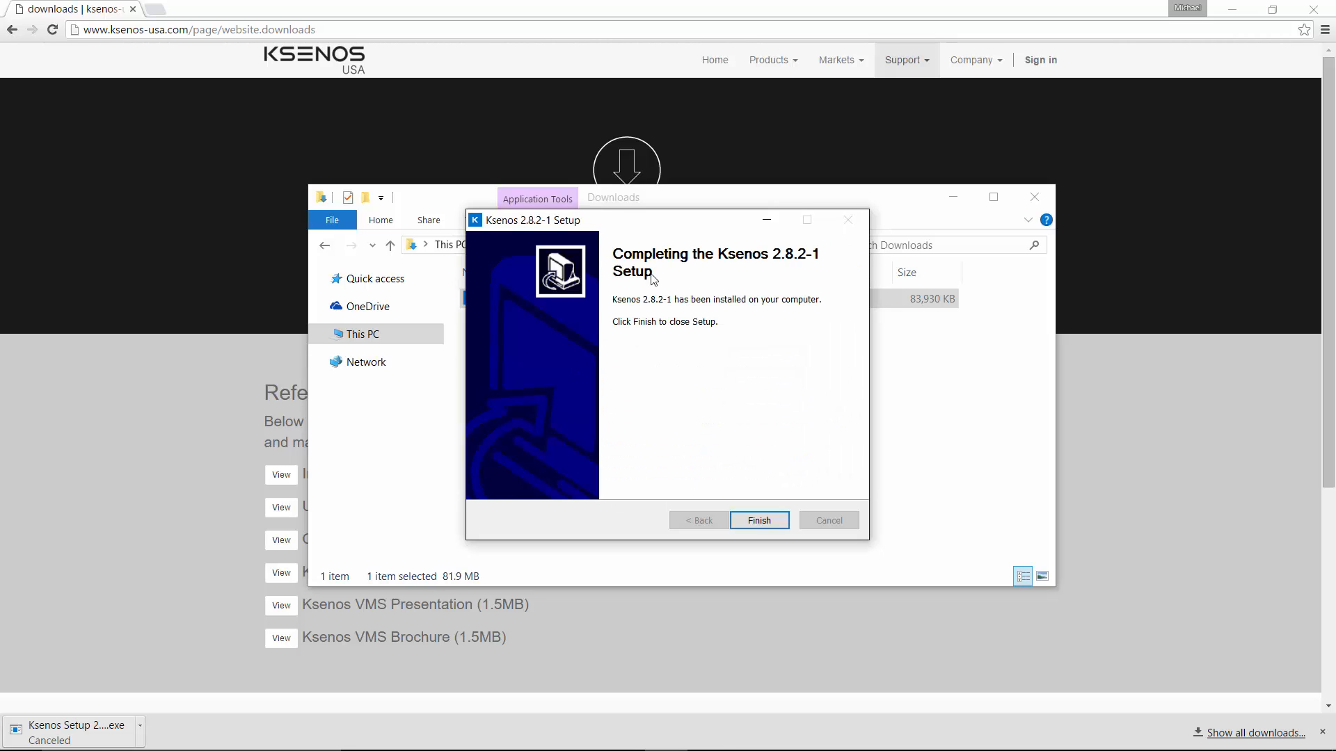
pyautogui.click(760, 521)
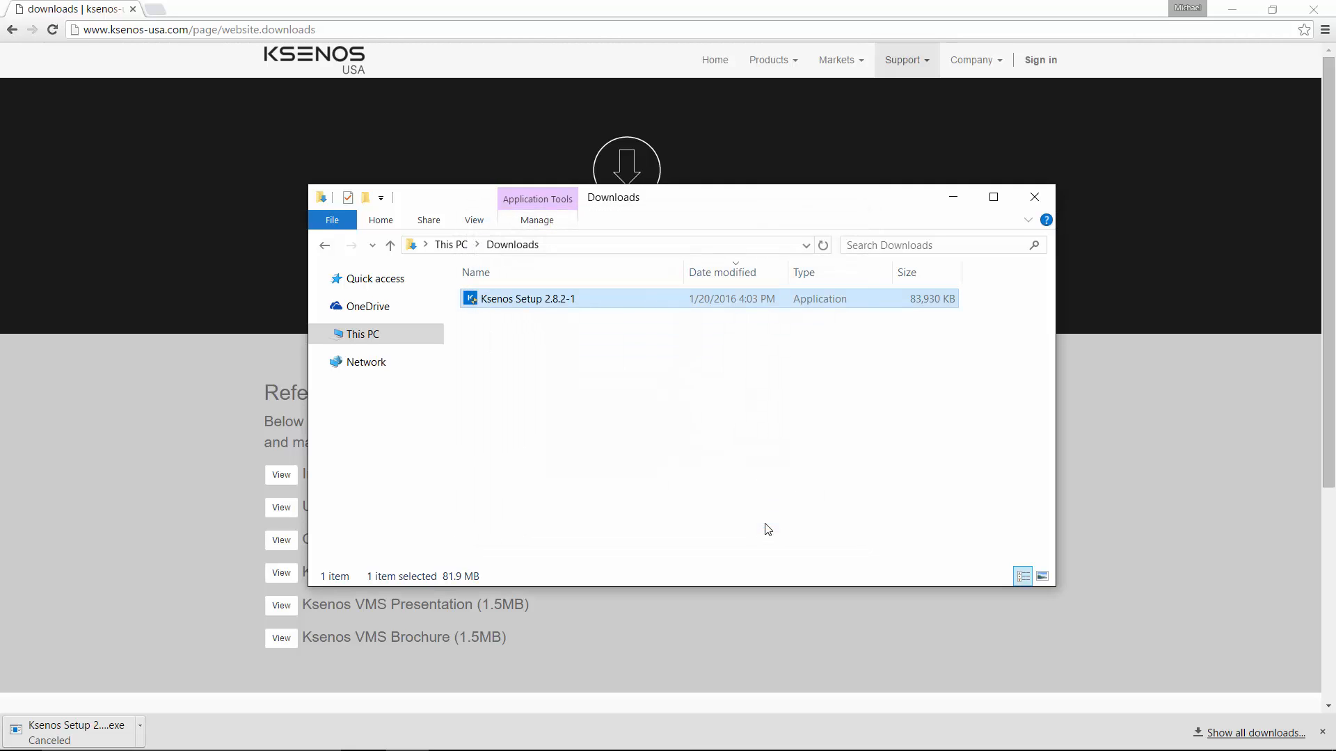
# Close the Downloads folder and the browser, and launch Ksenos from its desktop shortcut.
pyautogui.click(1031, 202)
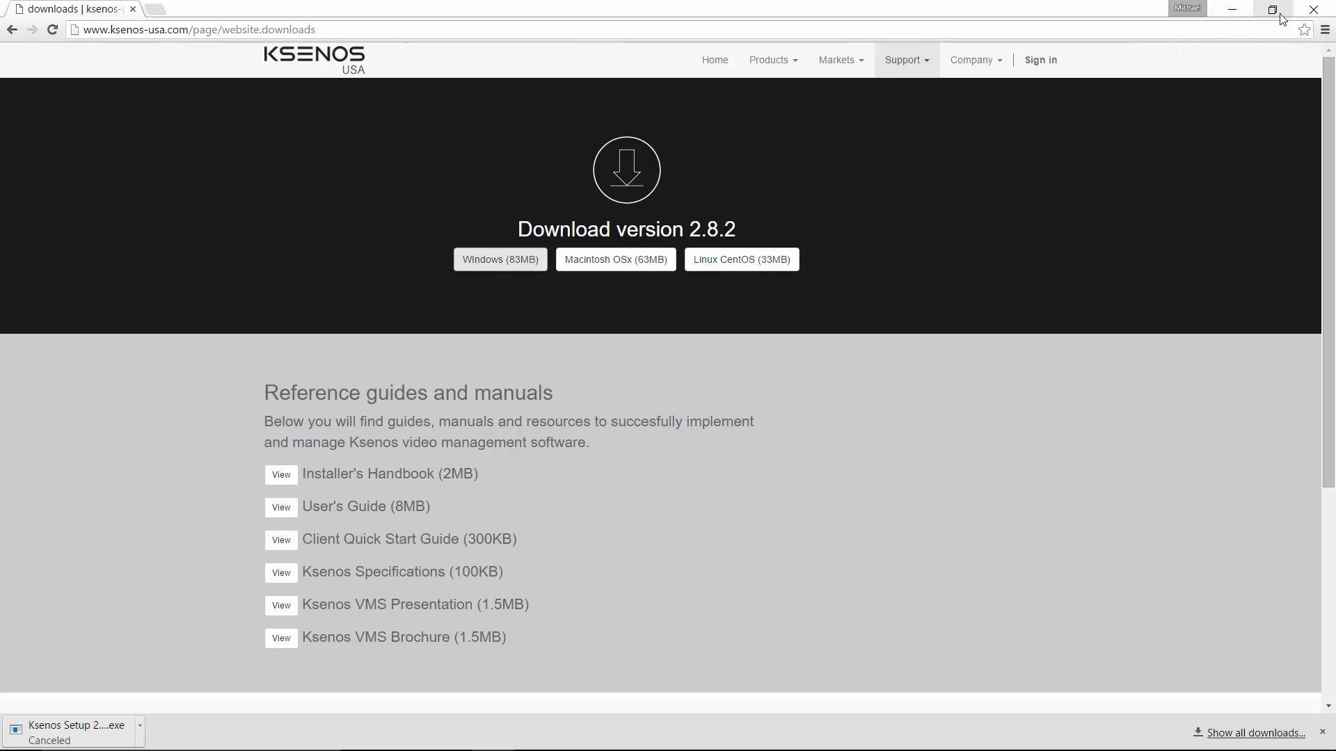
pyautogui.click(1311, 10)
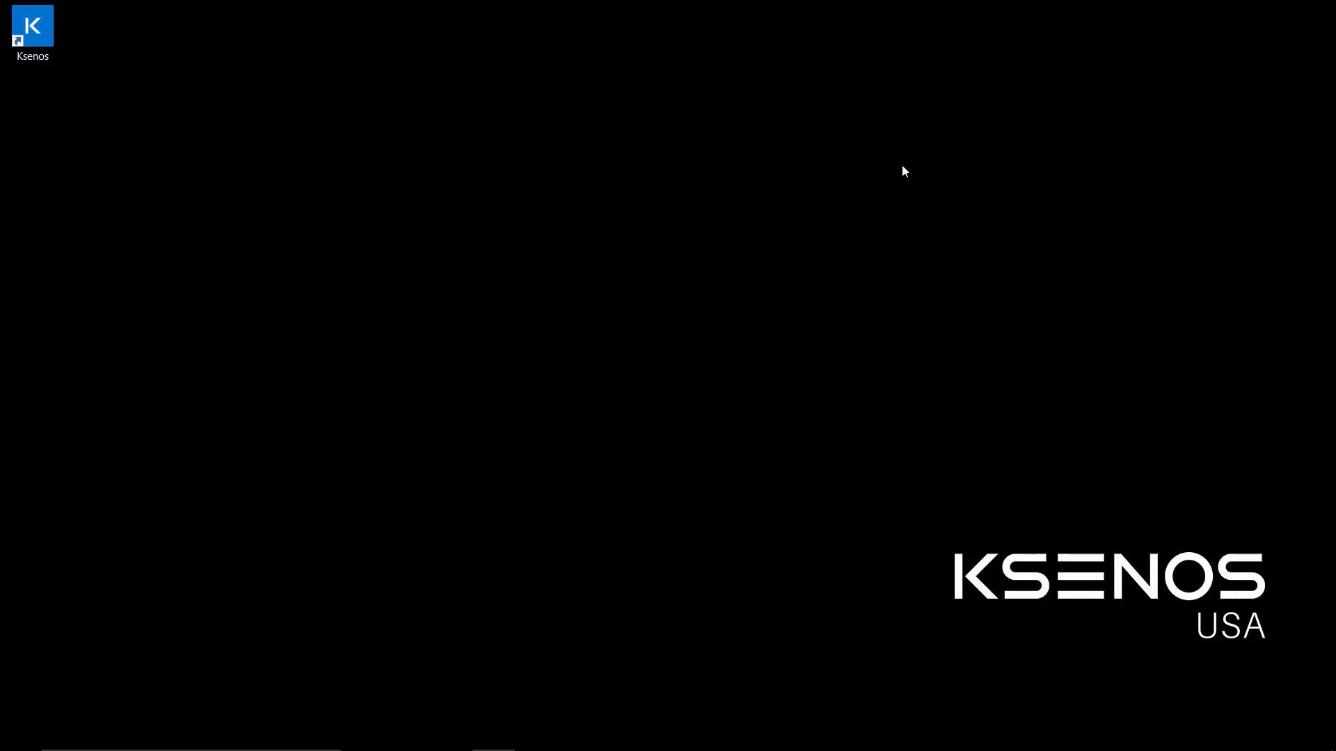
pyautogui.moveTo(53, 50); pyautogui.dragTo(464, 225)
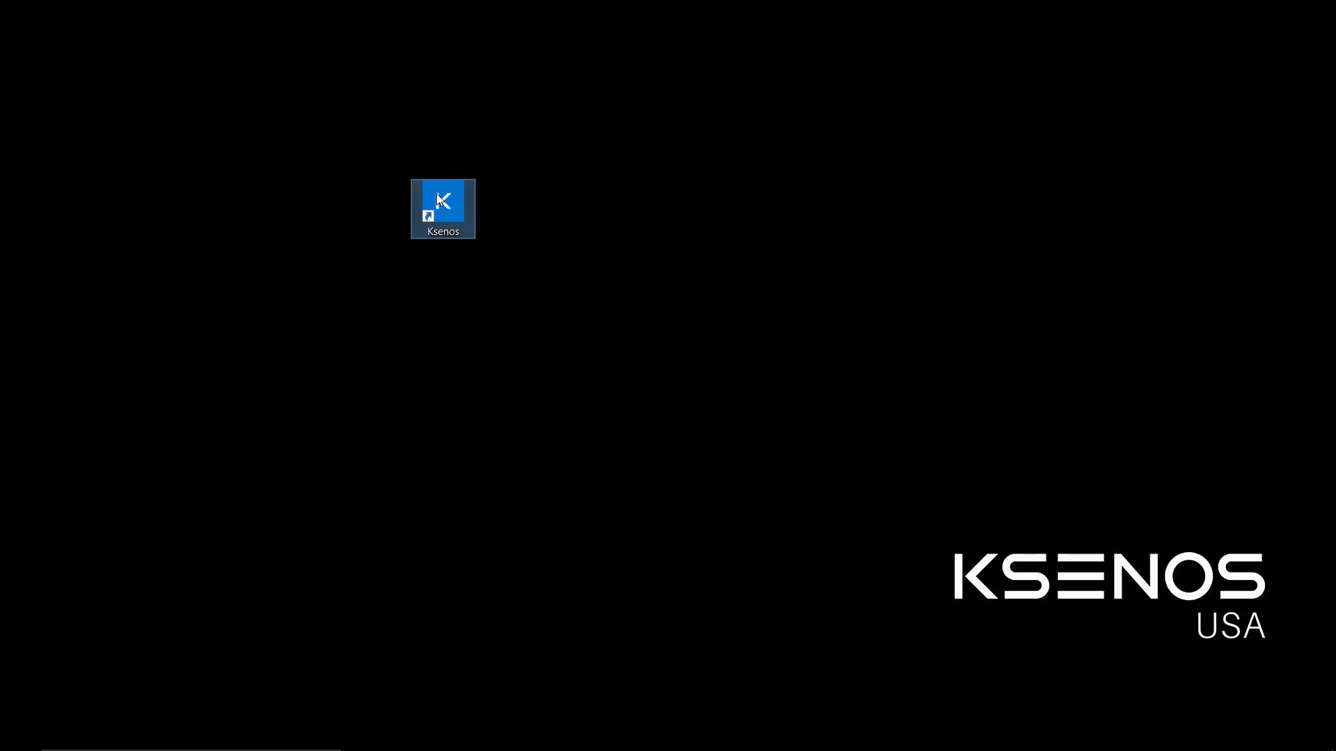
pyautogui.moveTo(457, 199); pyautogui.dragTo(70, 52)
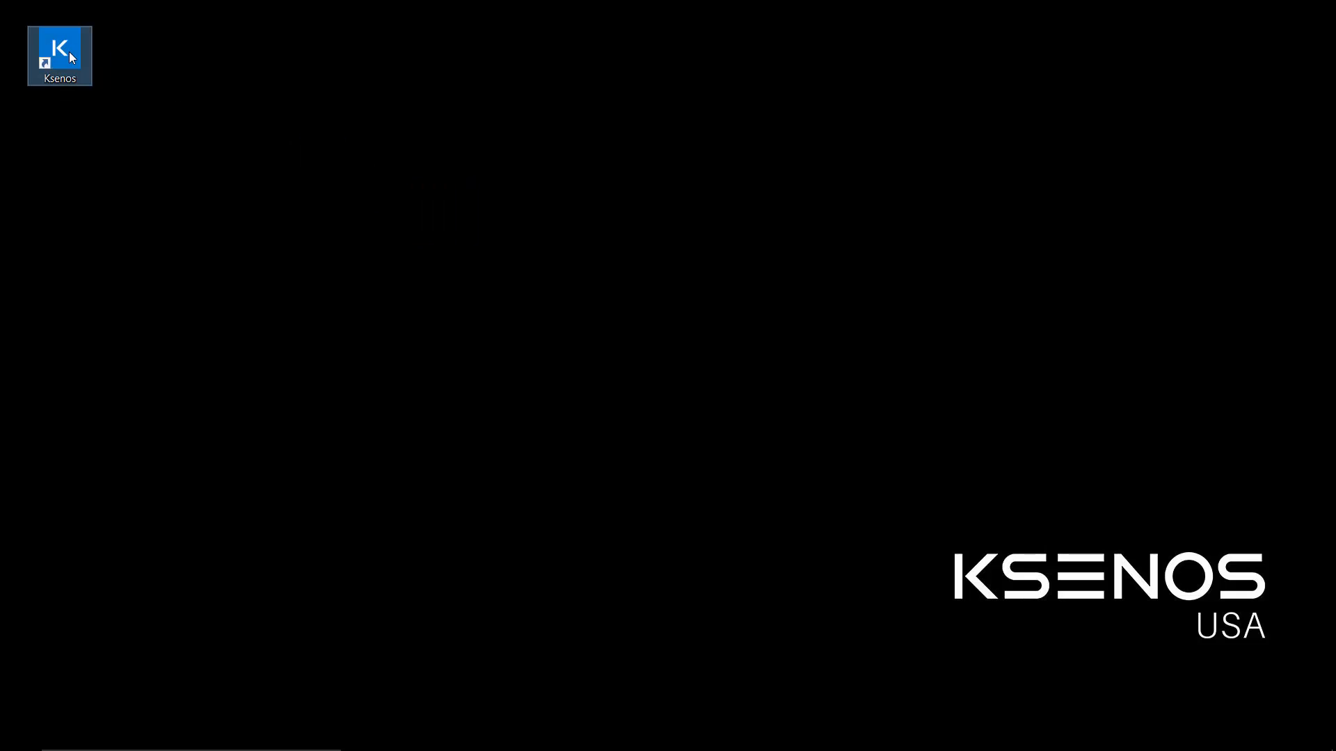
pyautogui.doubleClick(69, 52)
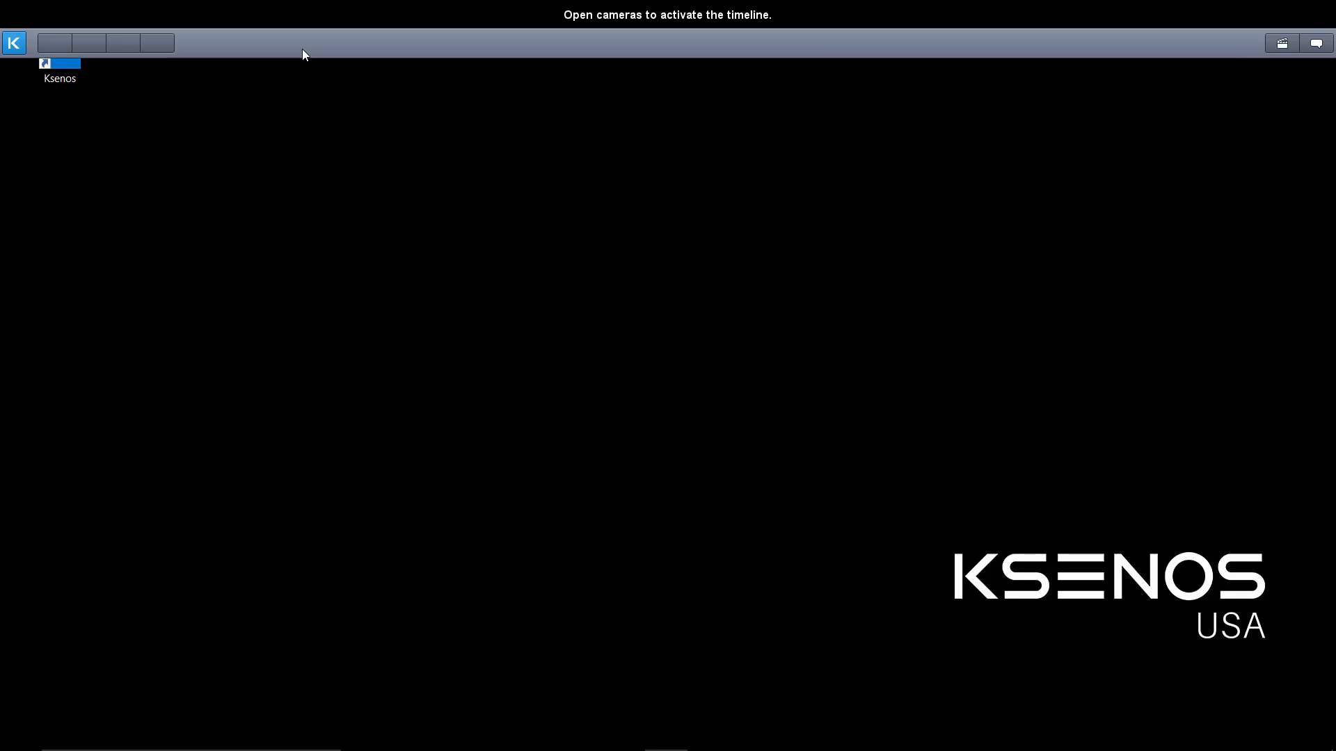
# Open the recorder's settings and display the network connections section.
pyautogui.click(21, 49)
pyautogui.moveTo(32, 69)
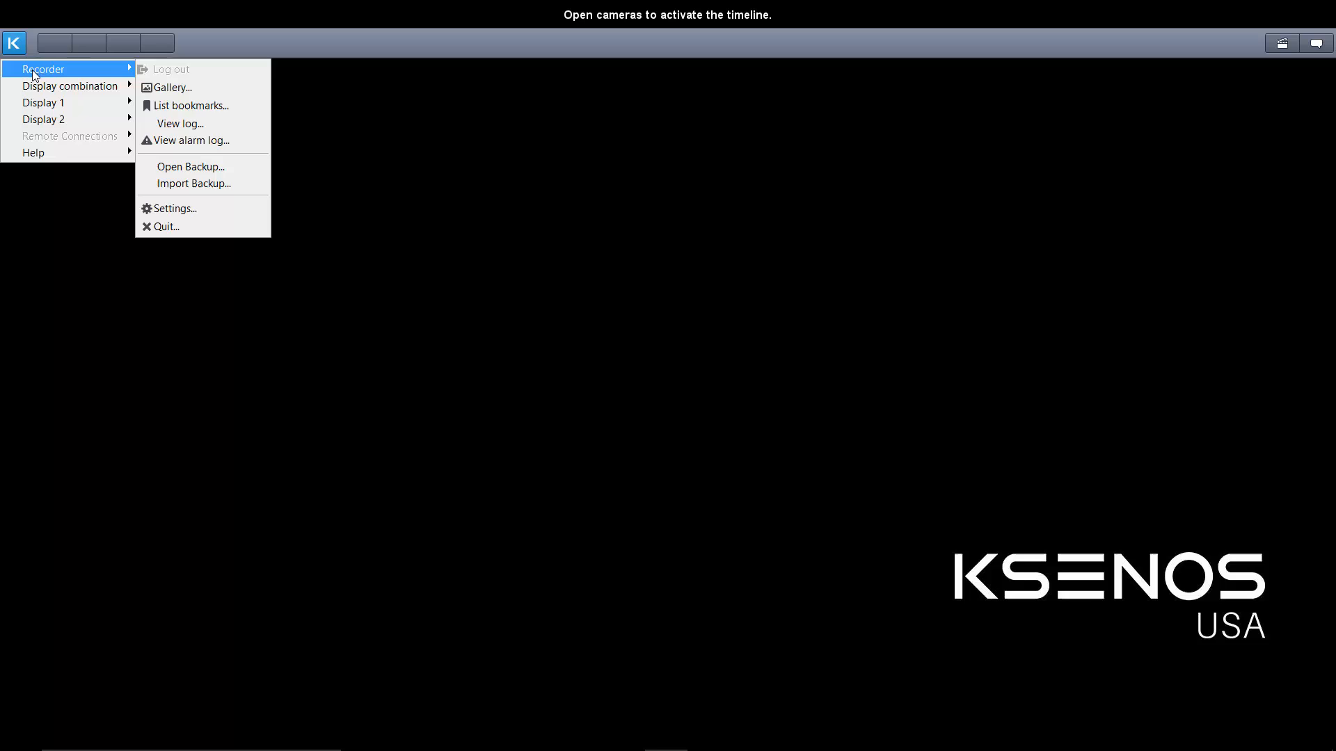
pyautogui.click(218, 209)
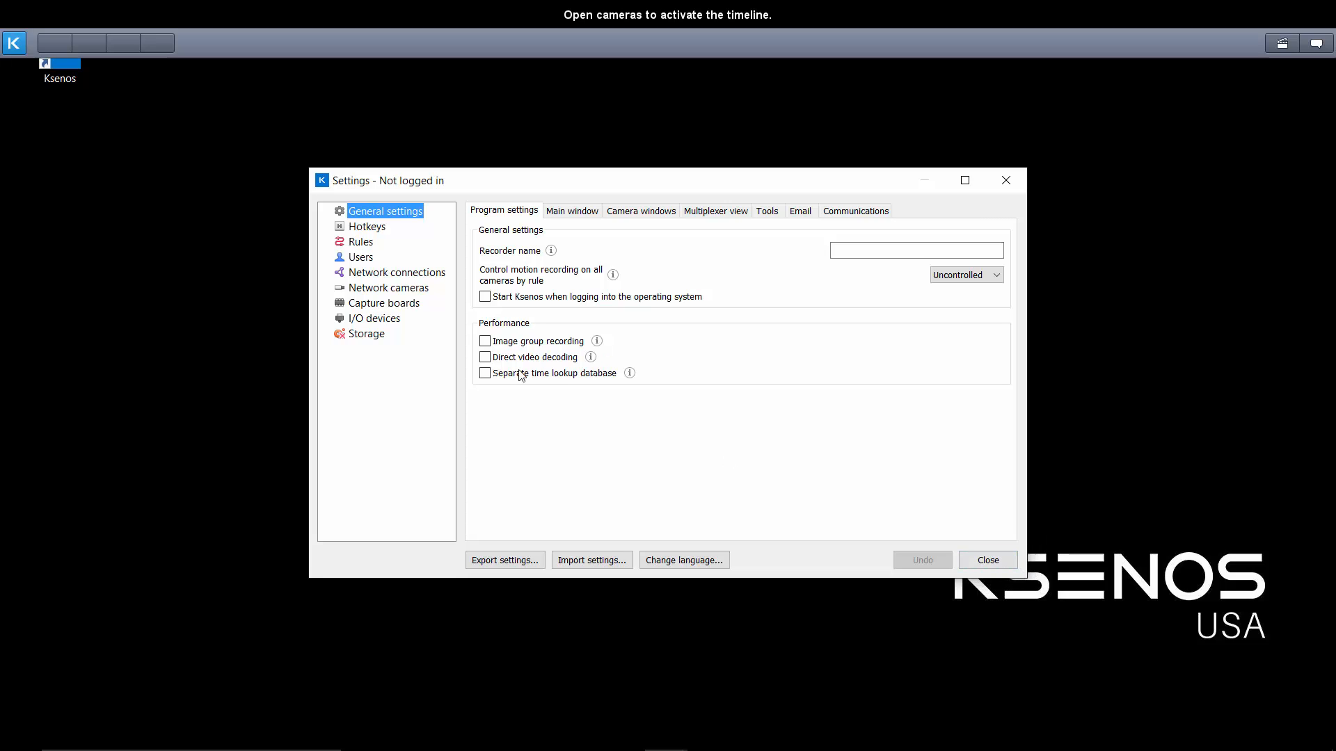
pyautogui.click(364, 278)
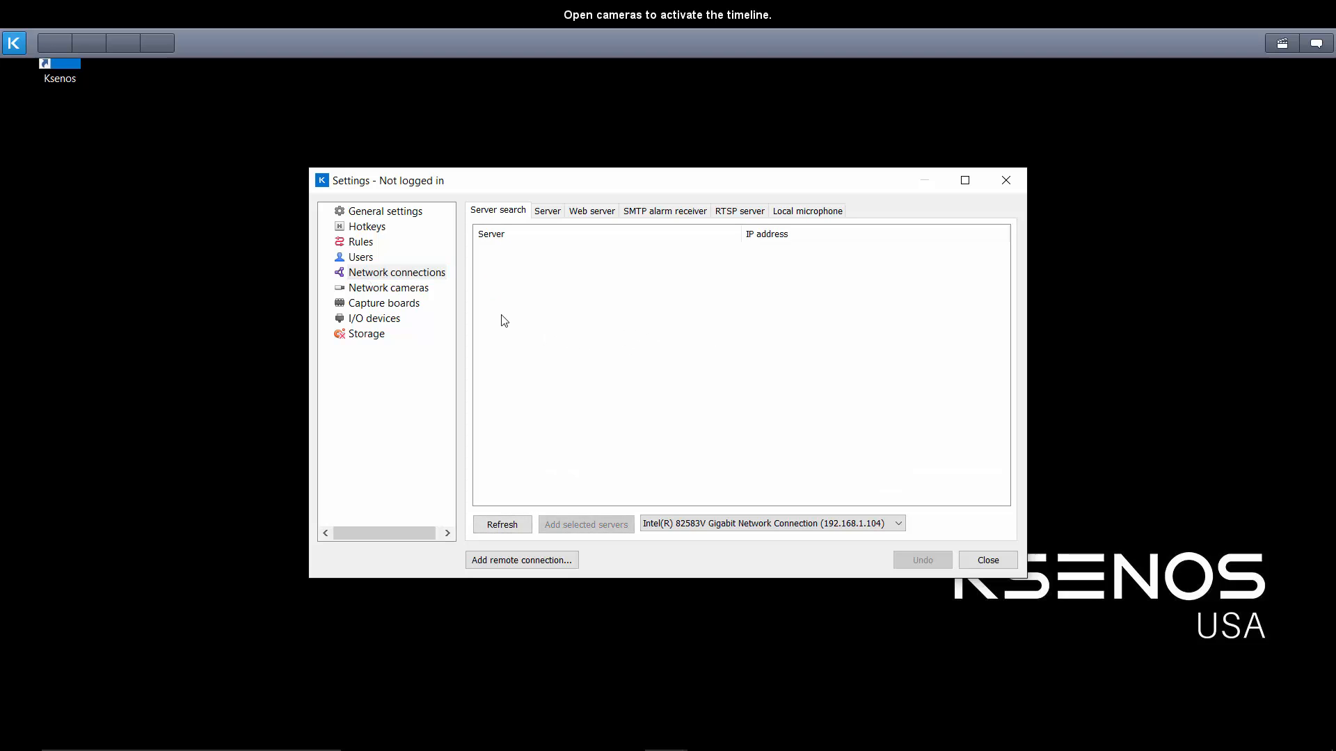
pyautogui.click(368, 274)
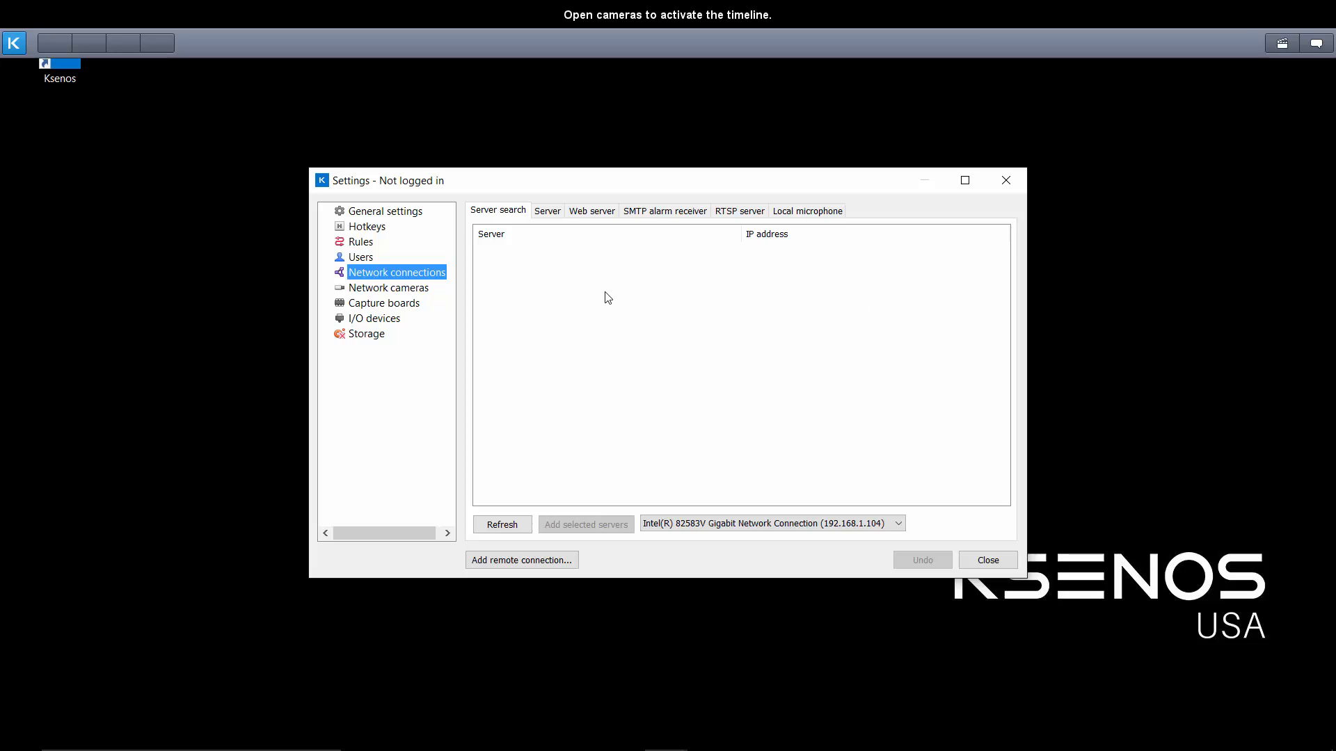
# Add a new network connection of the type Remote connection.
pyautogui.click(534, 564)
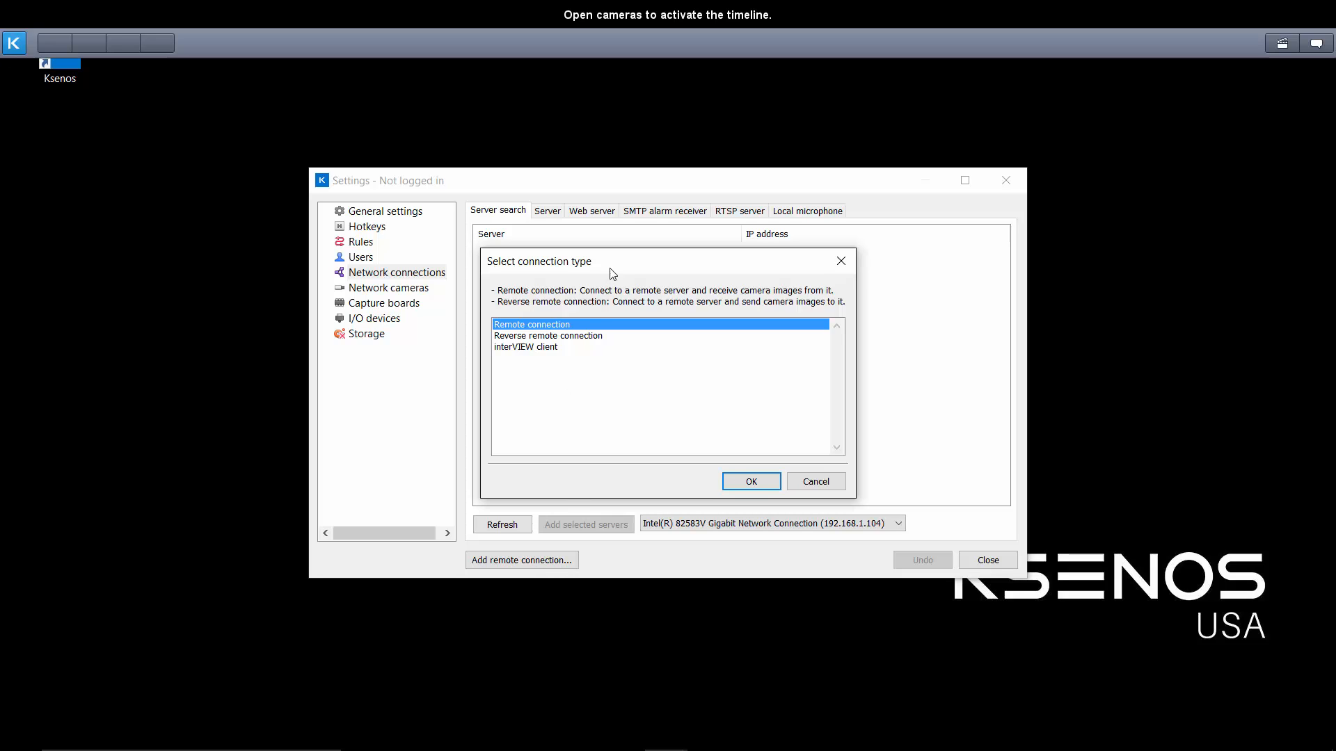
pyautogui.moveTo(613, 273); pyautogui.dragTo(679, 251)
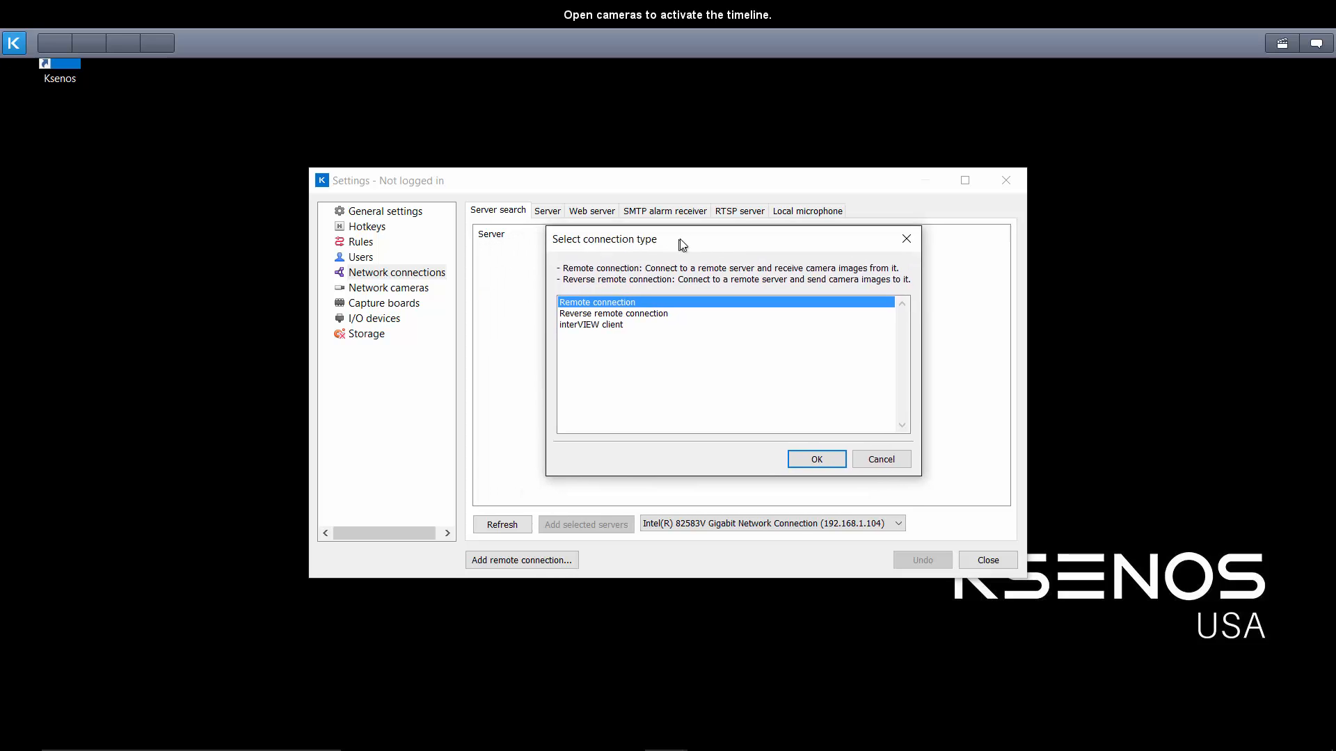
pyautogui.click(809, 461)
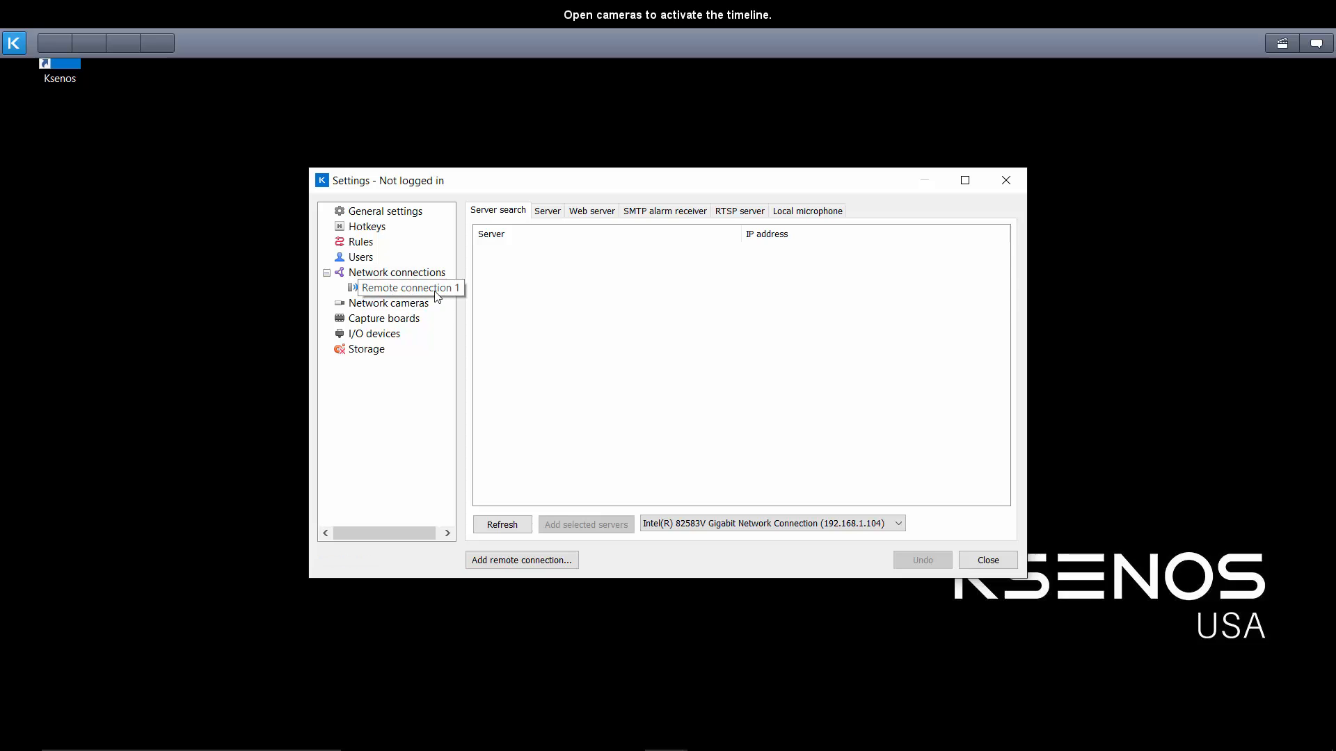
# Name the new remote connection Demo Server and set its server IP address to 192.168.1.231.
pyautogui.click(390, 288)
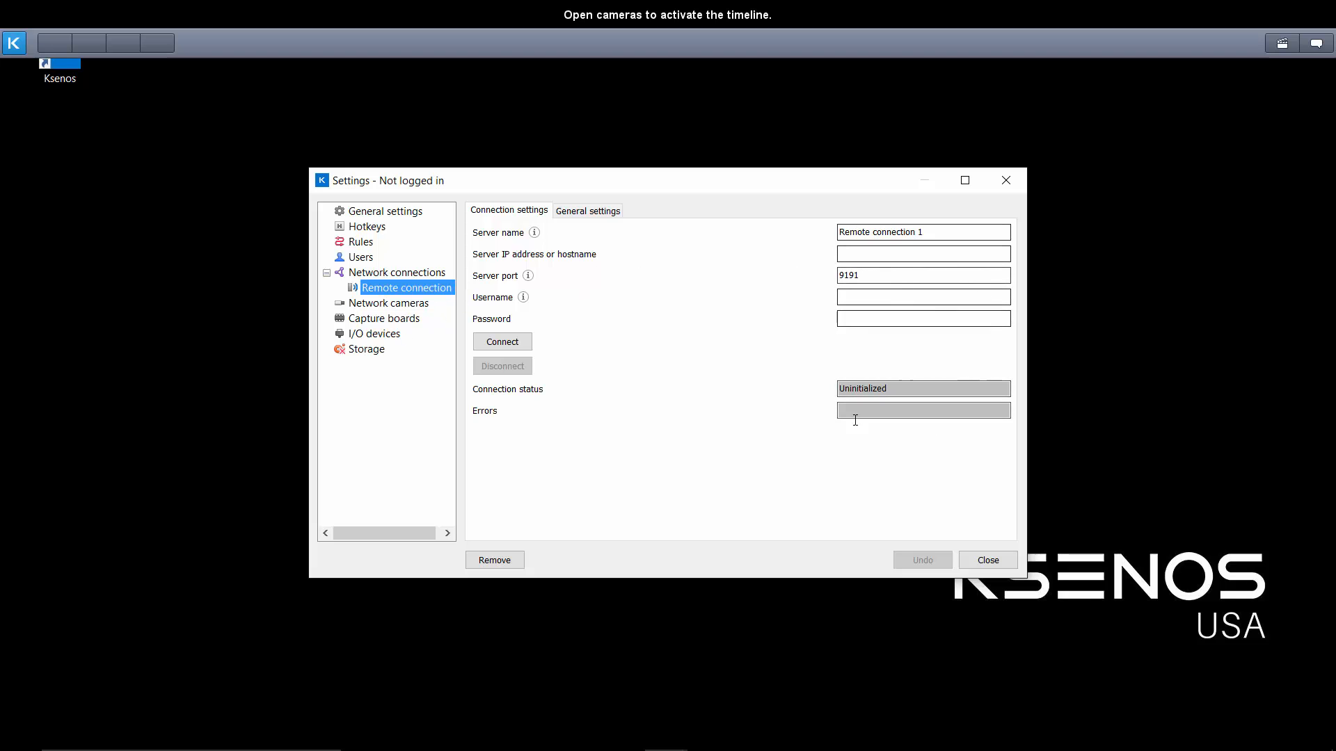
pyautogui.moveTo(926, 235); pyautogui.dragTo(805, 247)
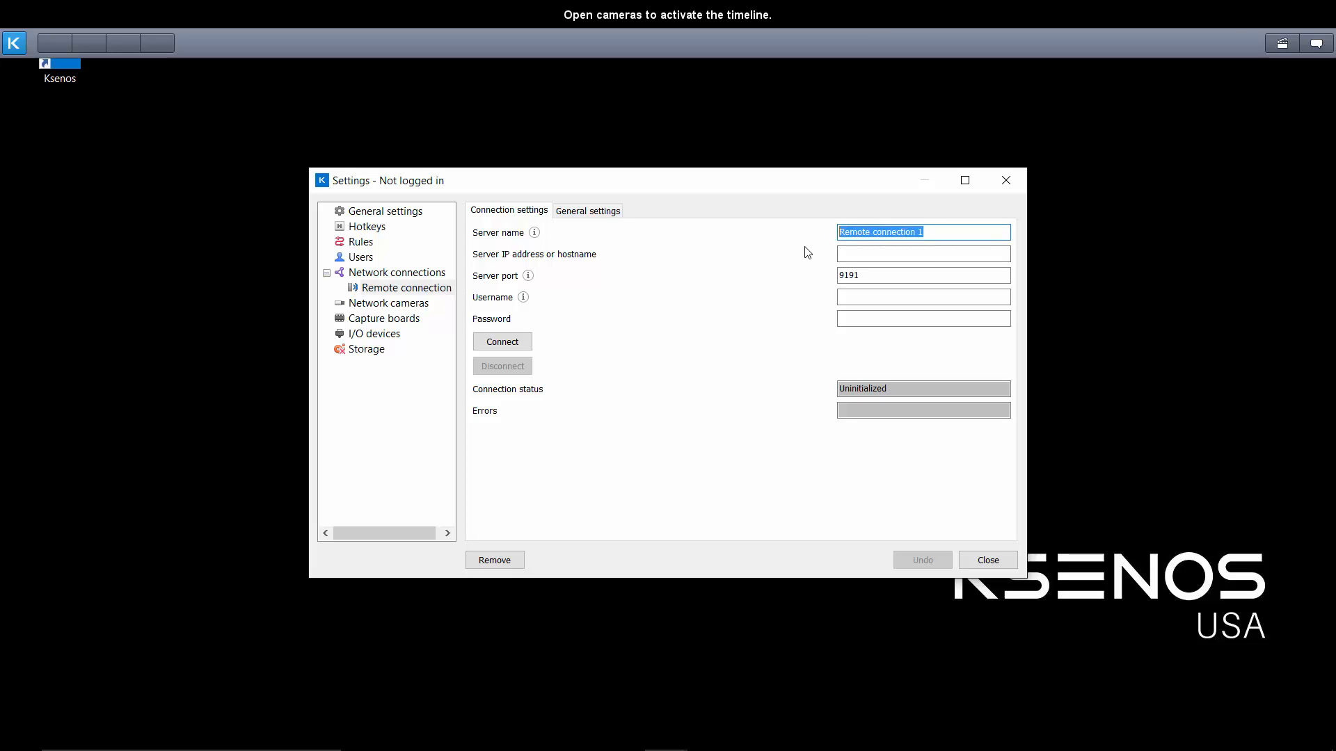
pyautogui.write('De')
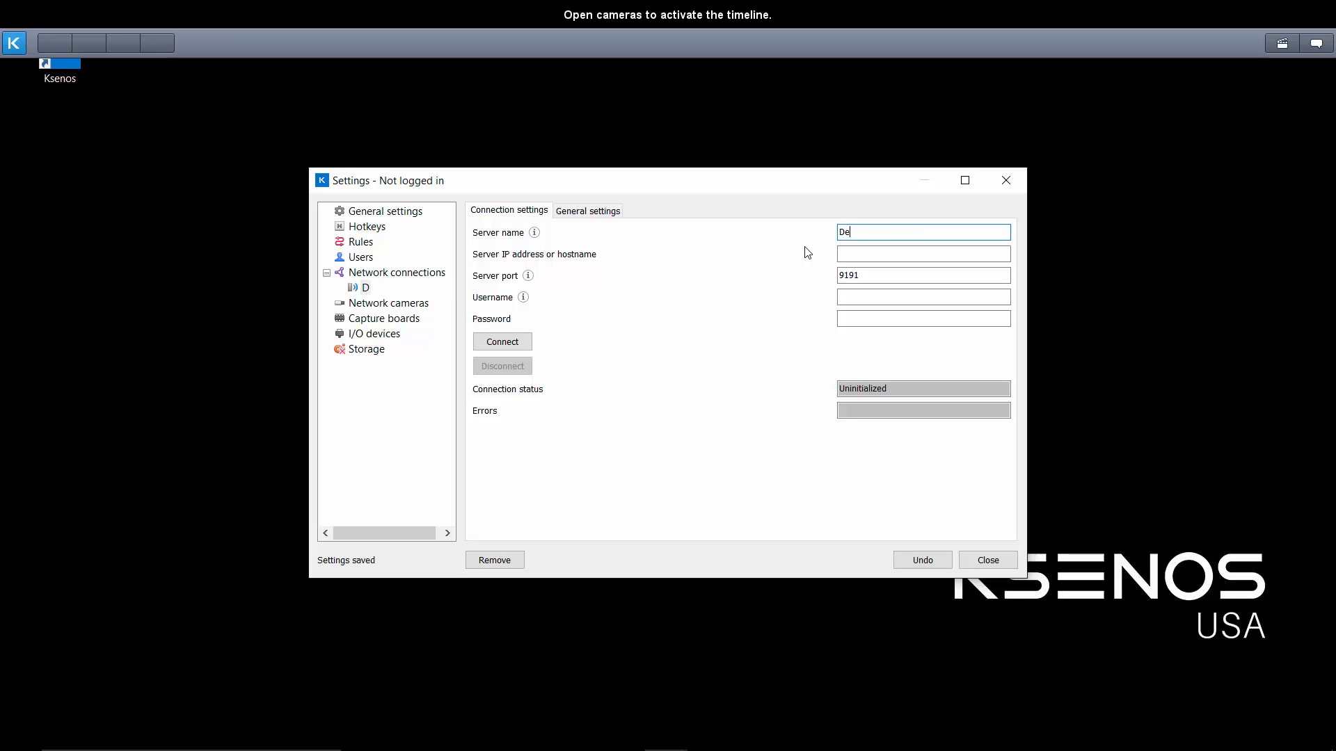
pyautogui.write('mo Server')
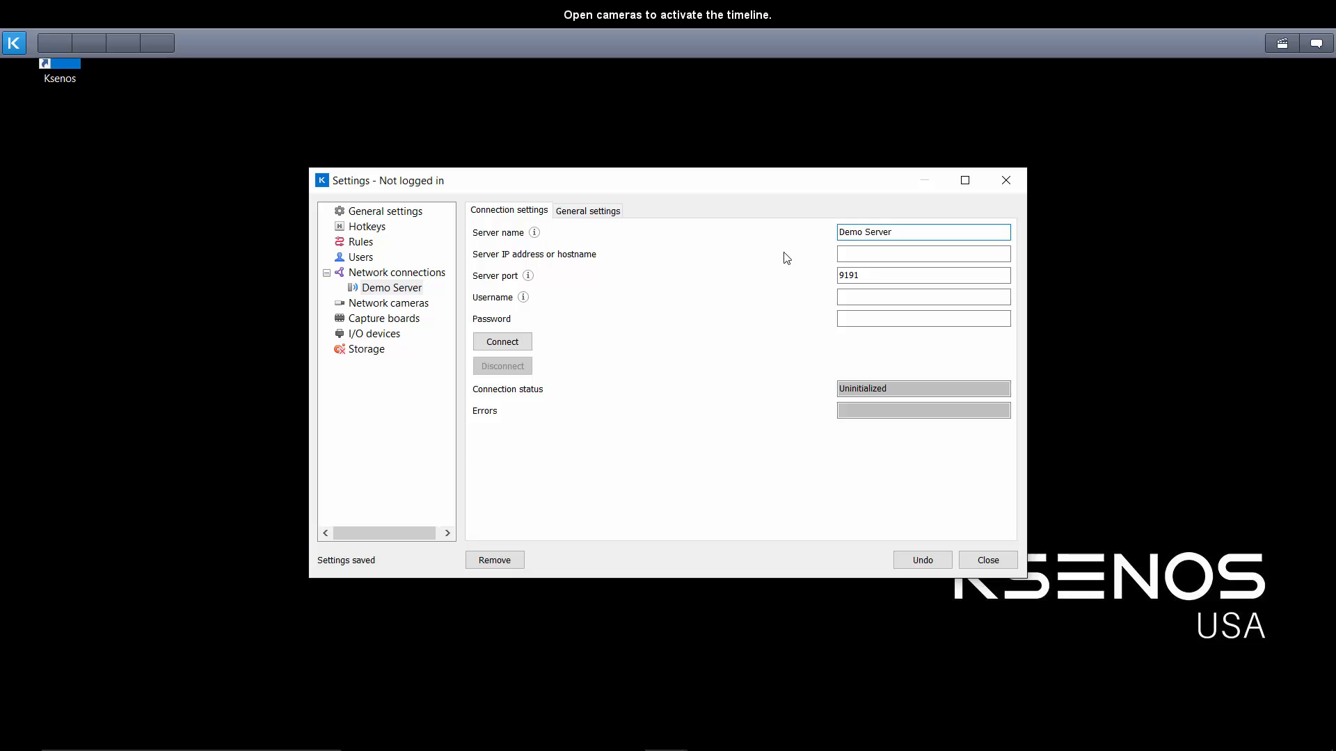
pyautogui.click(840, 254)
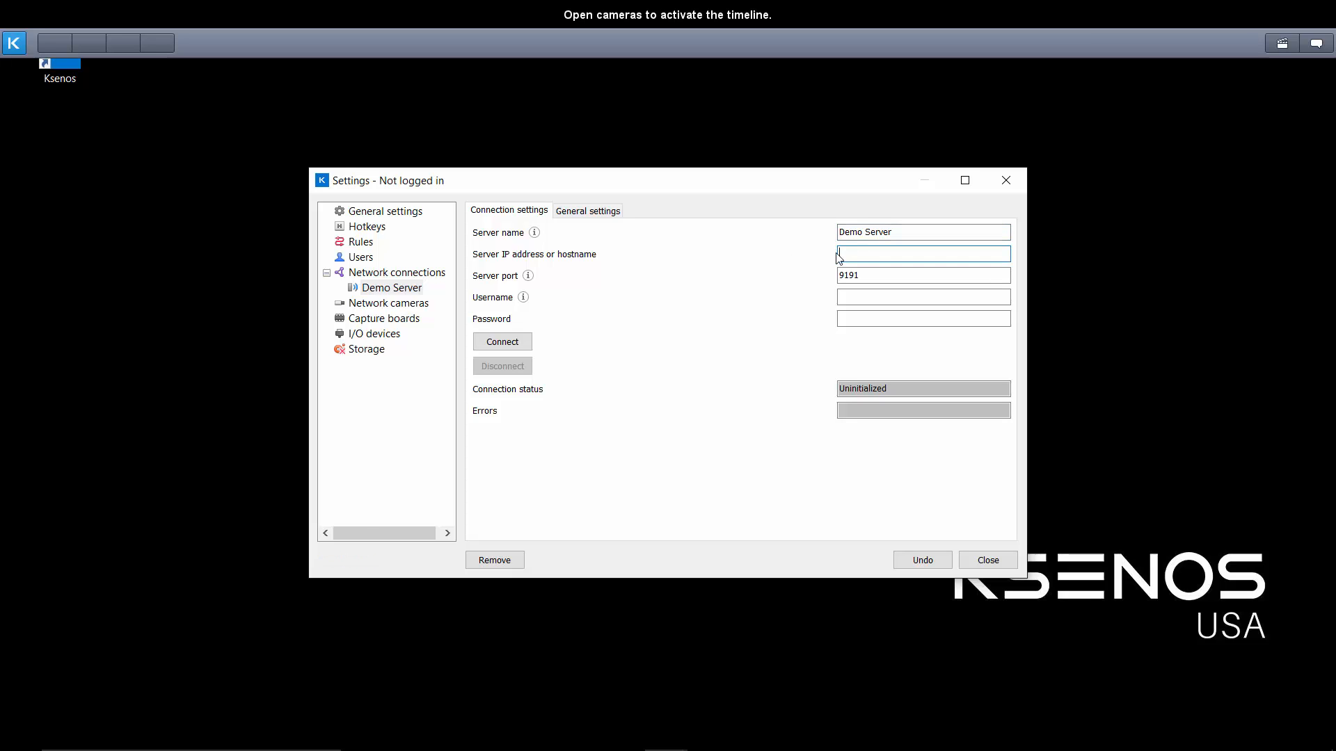
pyautogui.write('192.168.1.231')
pyautogui.press('Tab')
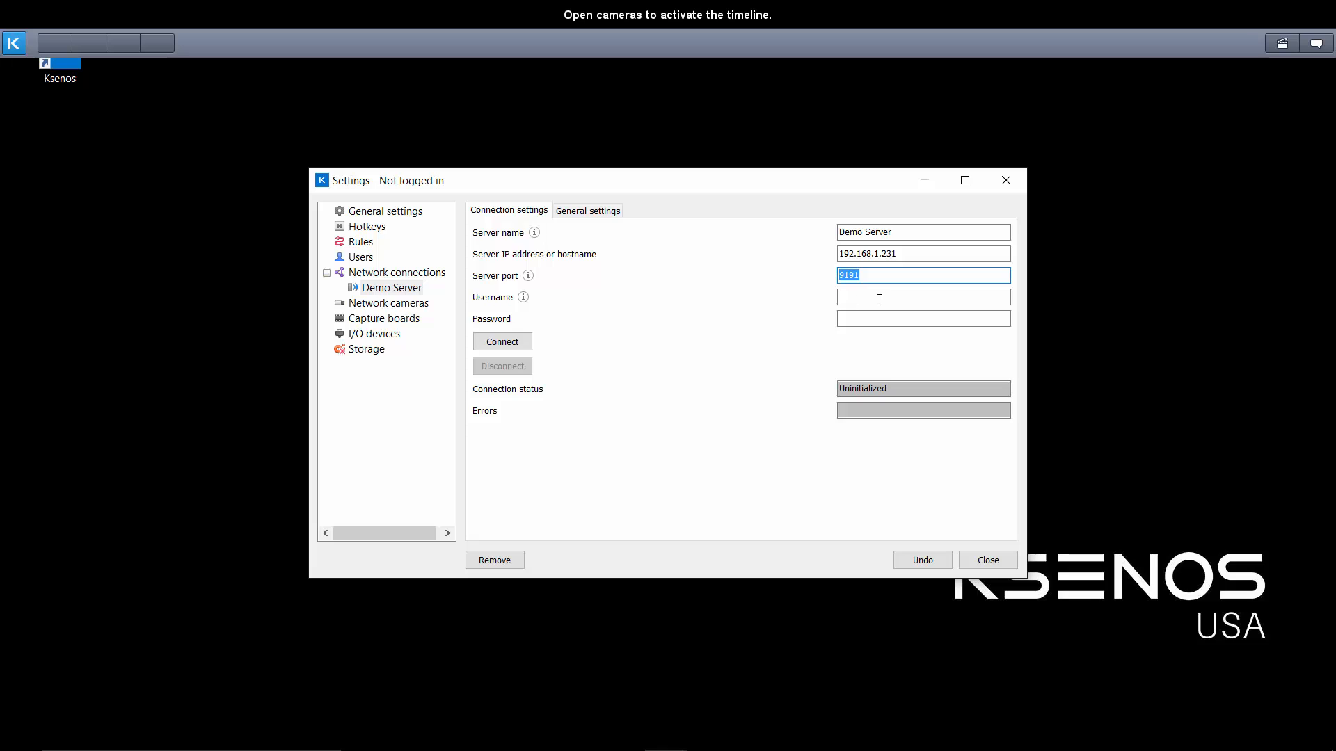
# Enter admin as the username for the Demo Server connection and fill in the account password.
pyautogui.click(882, 299)
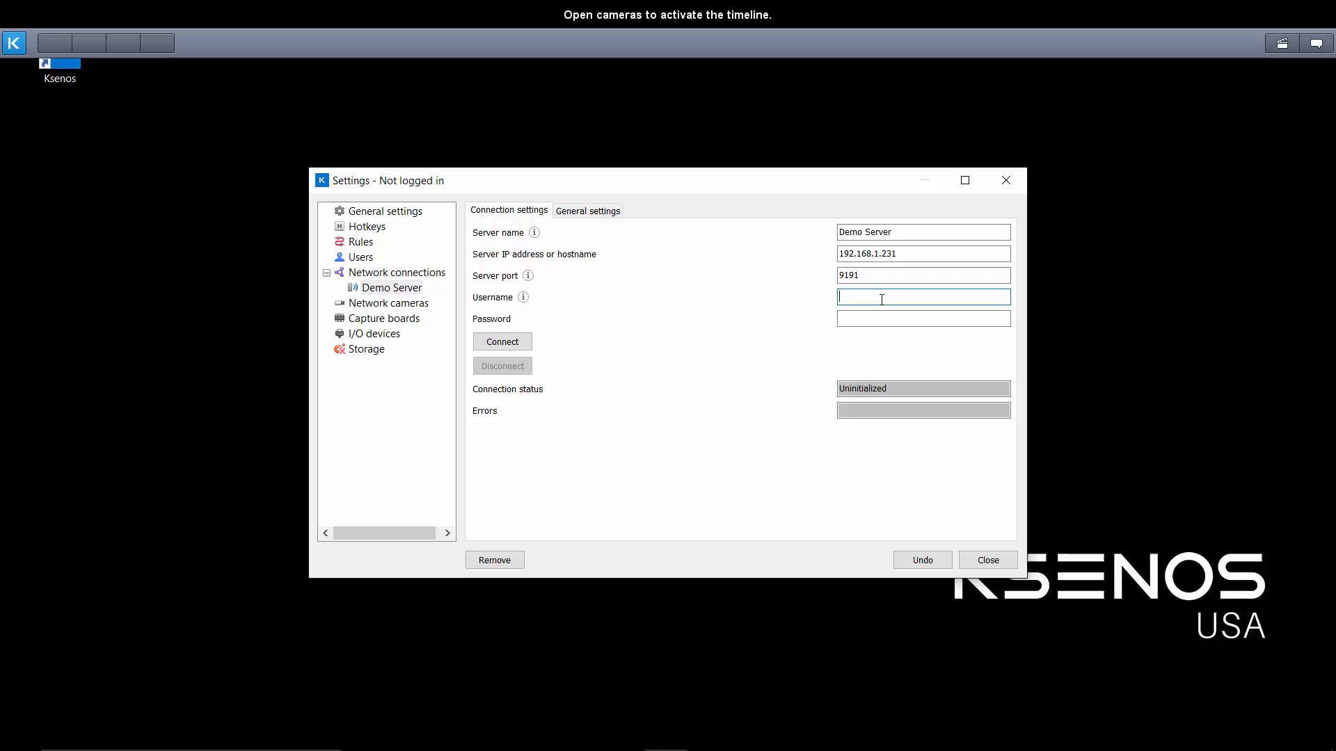
pyautogui.write('admin')
pyautogui.press('Tab')
pyautogui.write('●')
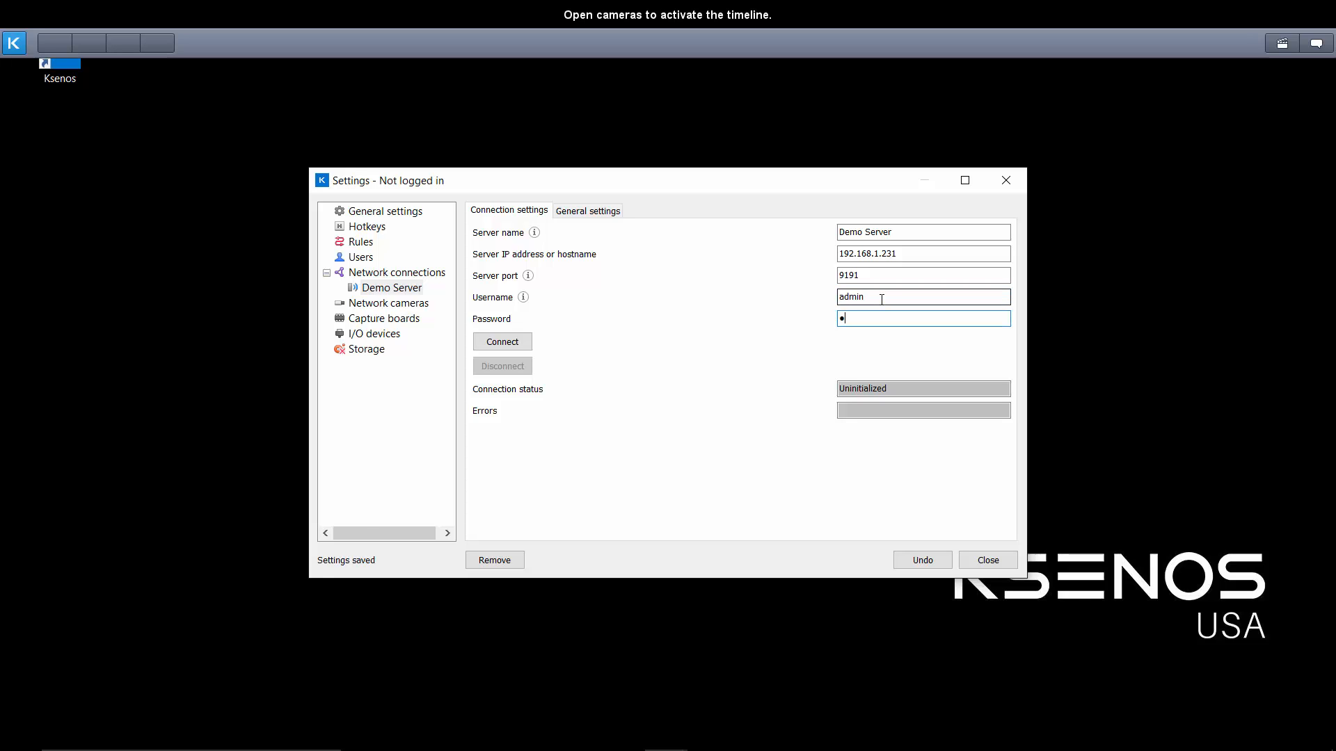
pyautogui.write('●●●●')
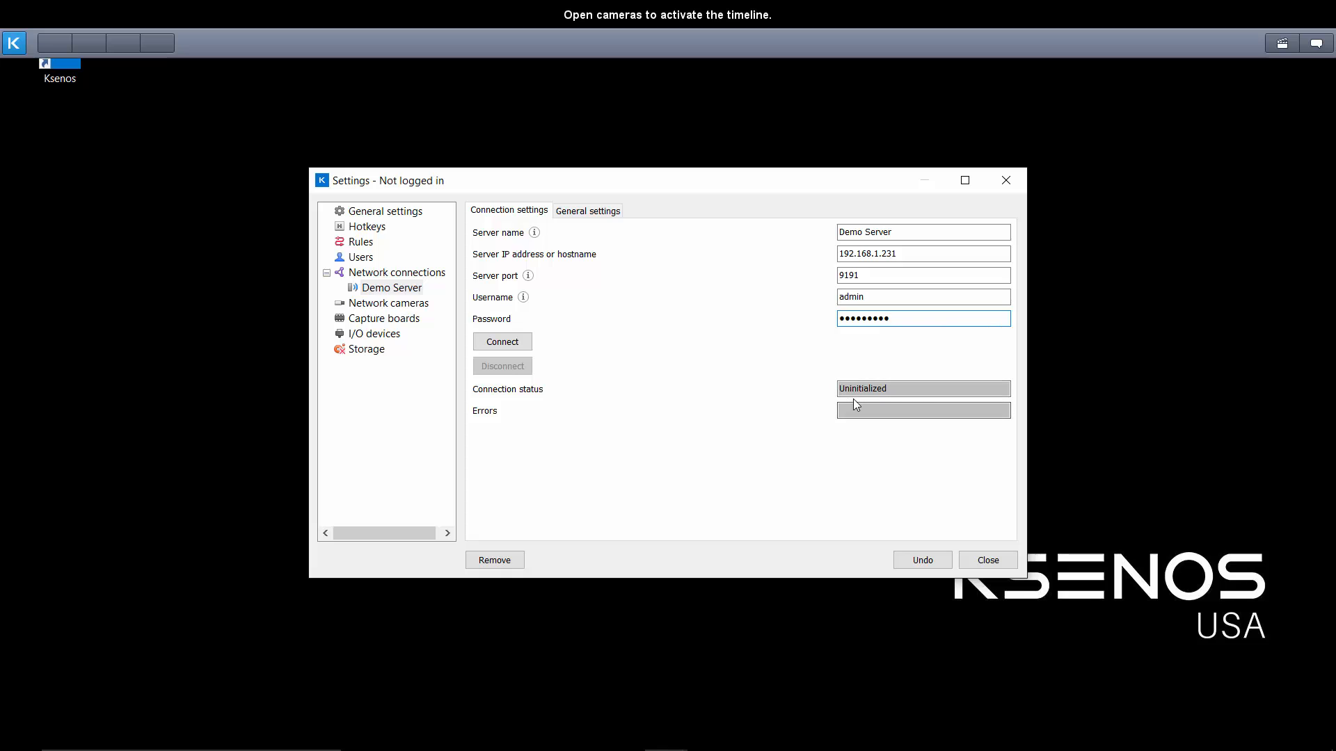
# Connect to the Demo Server, review its camera list, and close the settings.
pyautogui.click(502, 341)
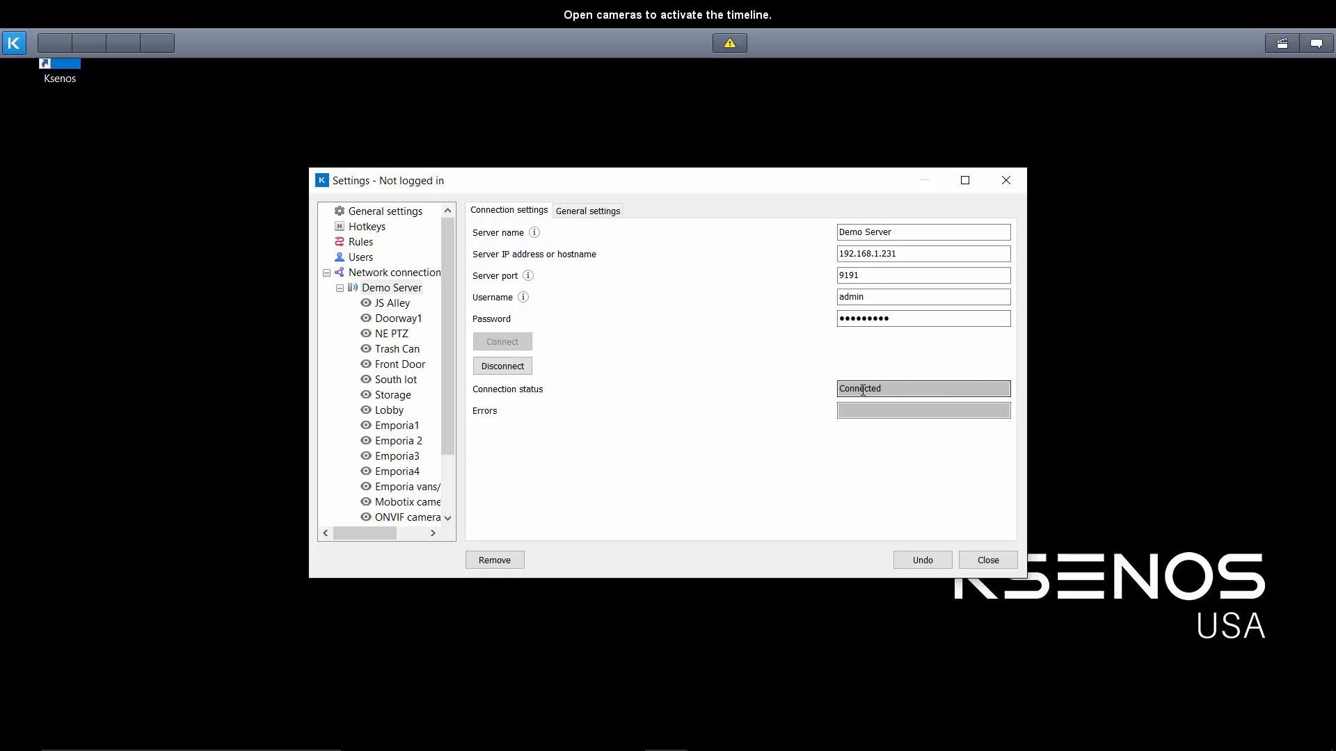
pyautogui.moveTo(448, 330); pyautogui.dragTo(449, 357)
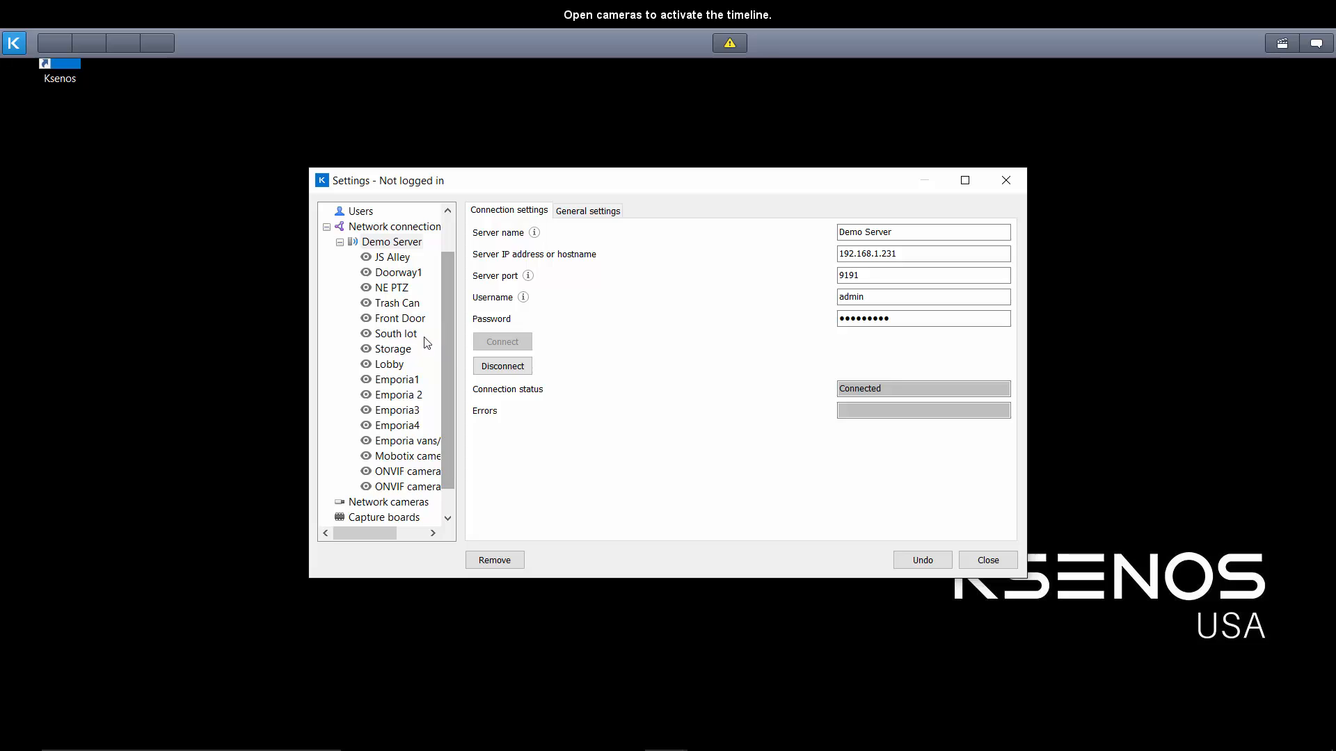
pyautogui.click(1009, 565)
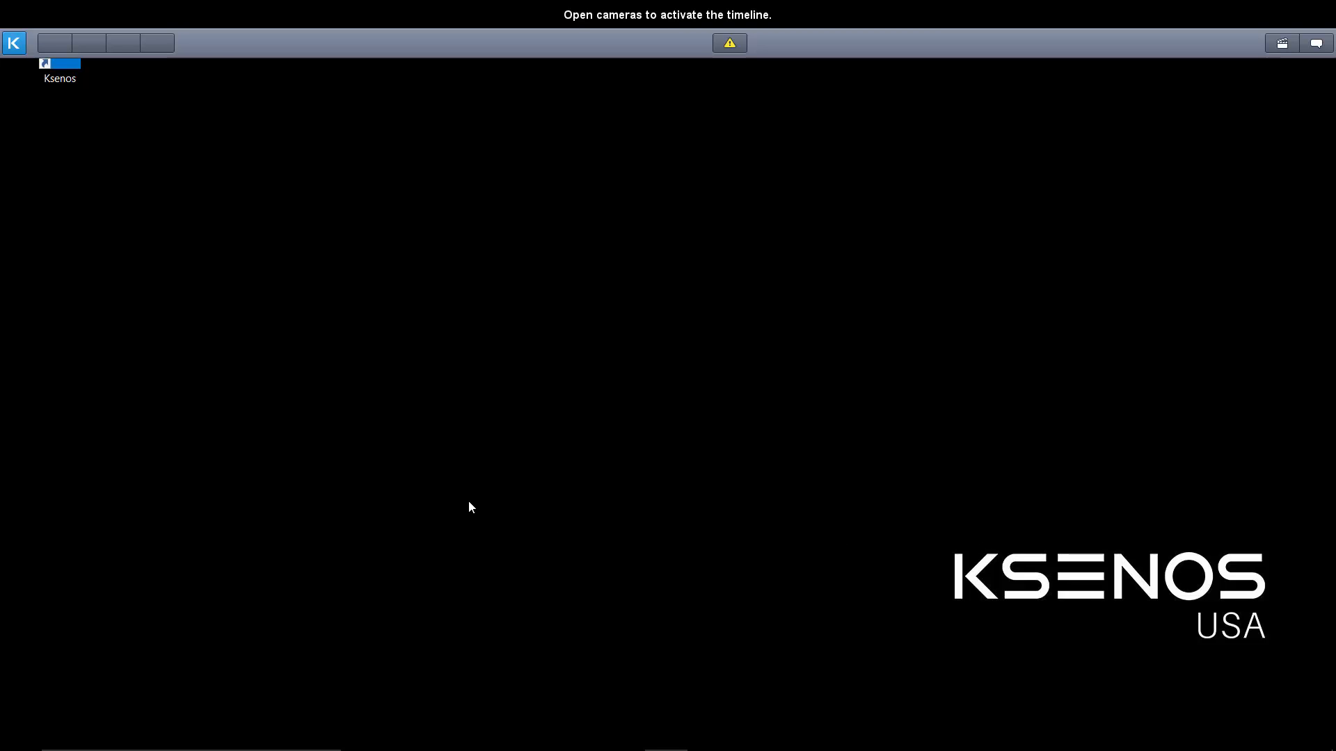
# Open the JS Alley camera on Display 1 and save the view as quick layout 1.
pyautogui.click(14, 42)
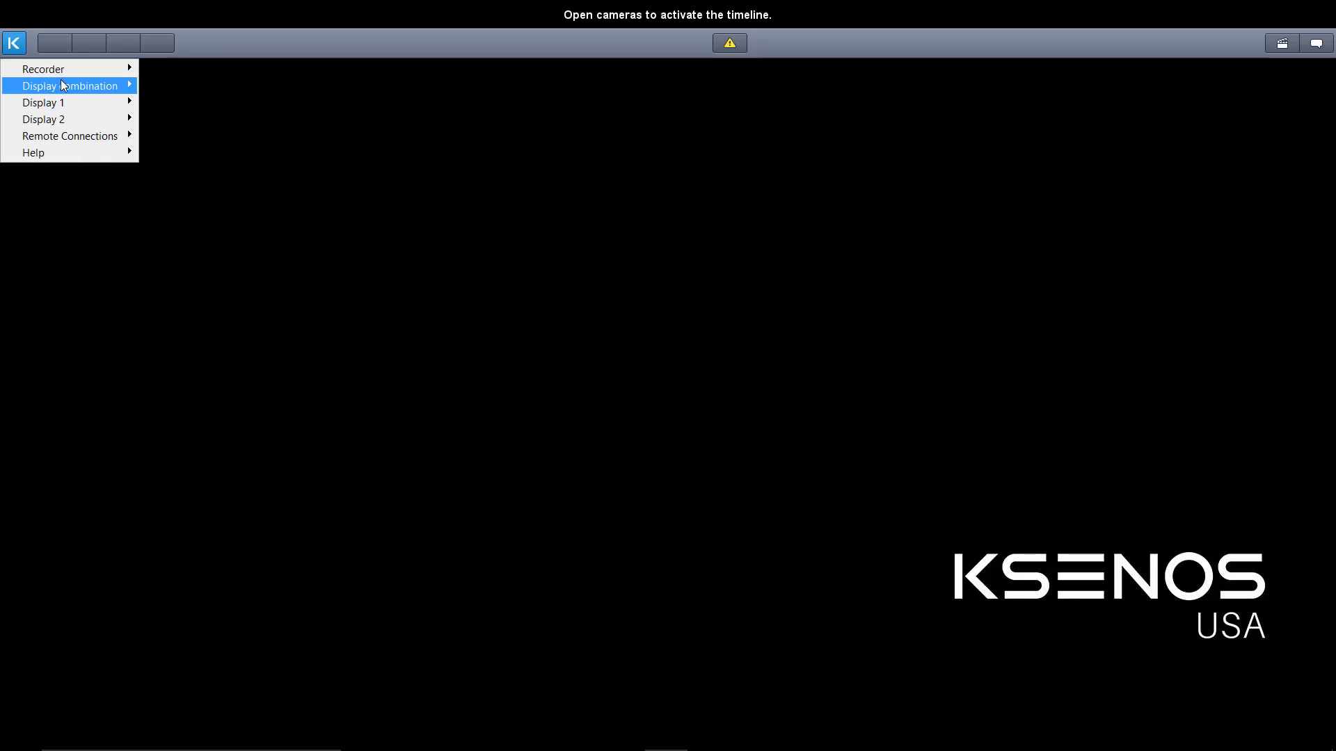
pyautogui.moveTo(63, 110)
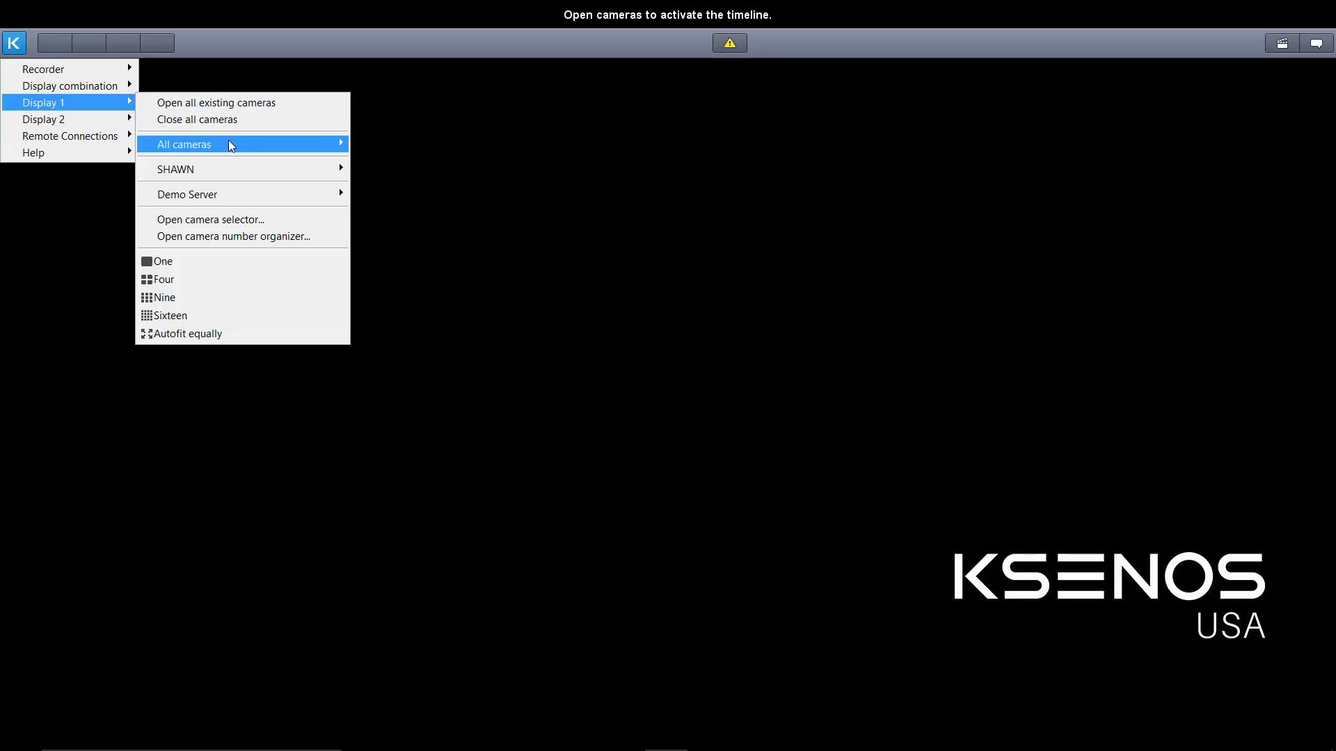
pyautogui.moveTo(231, 145)
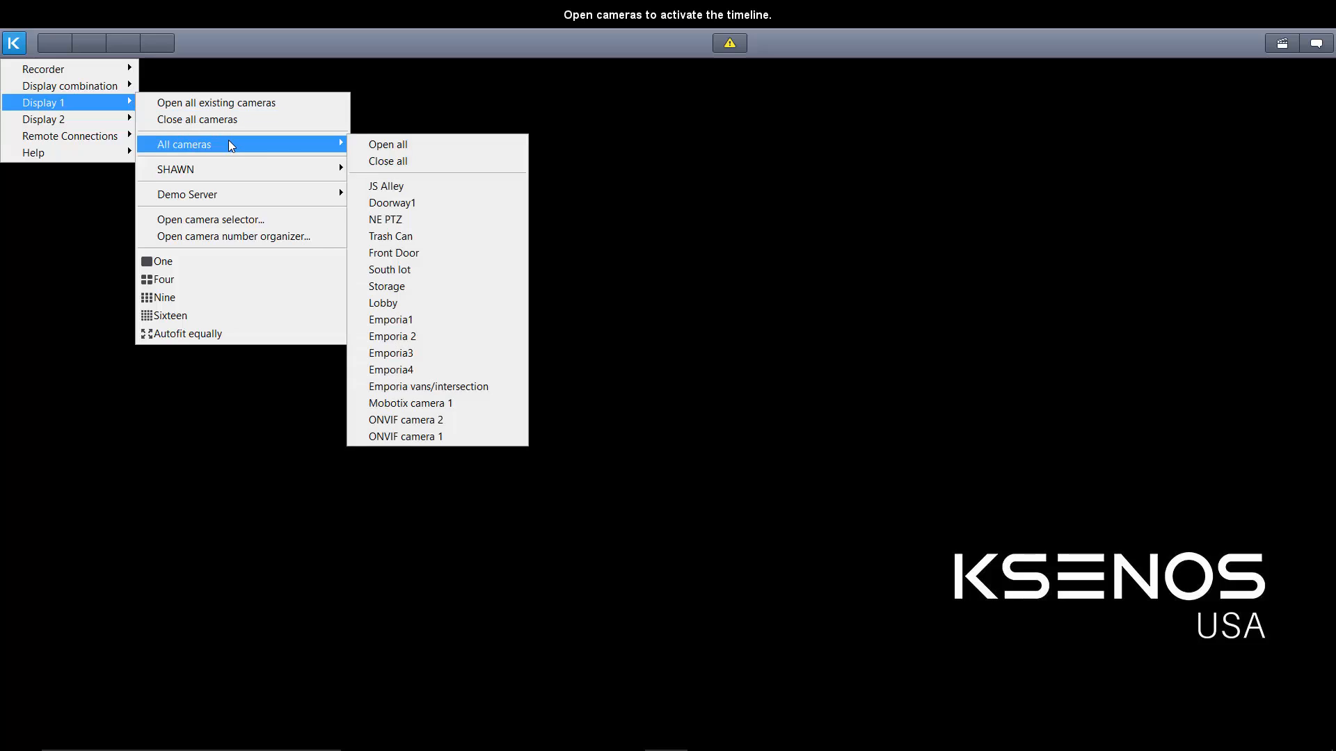
pyautogui.click(423, 189)
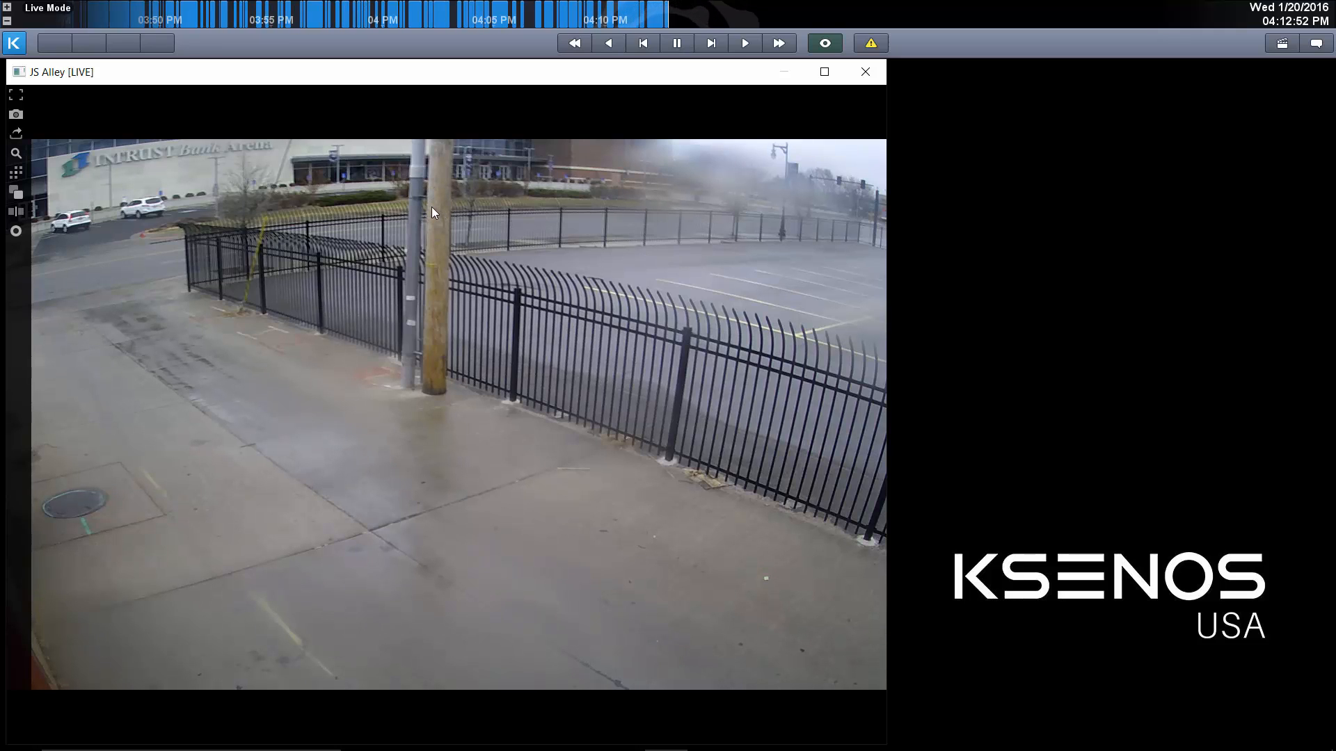
pyautogui.click(20, 44)
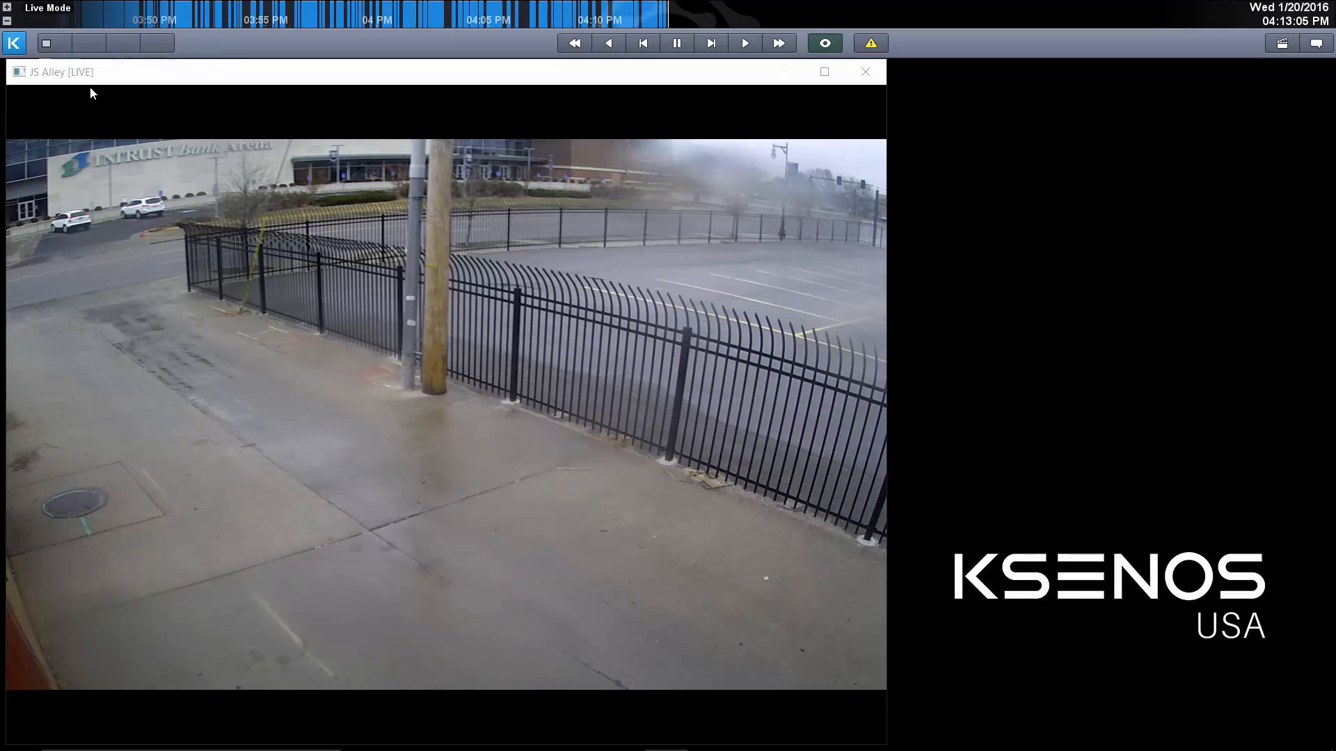
pyautogui.click(46, 48)
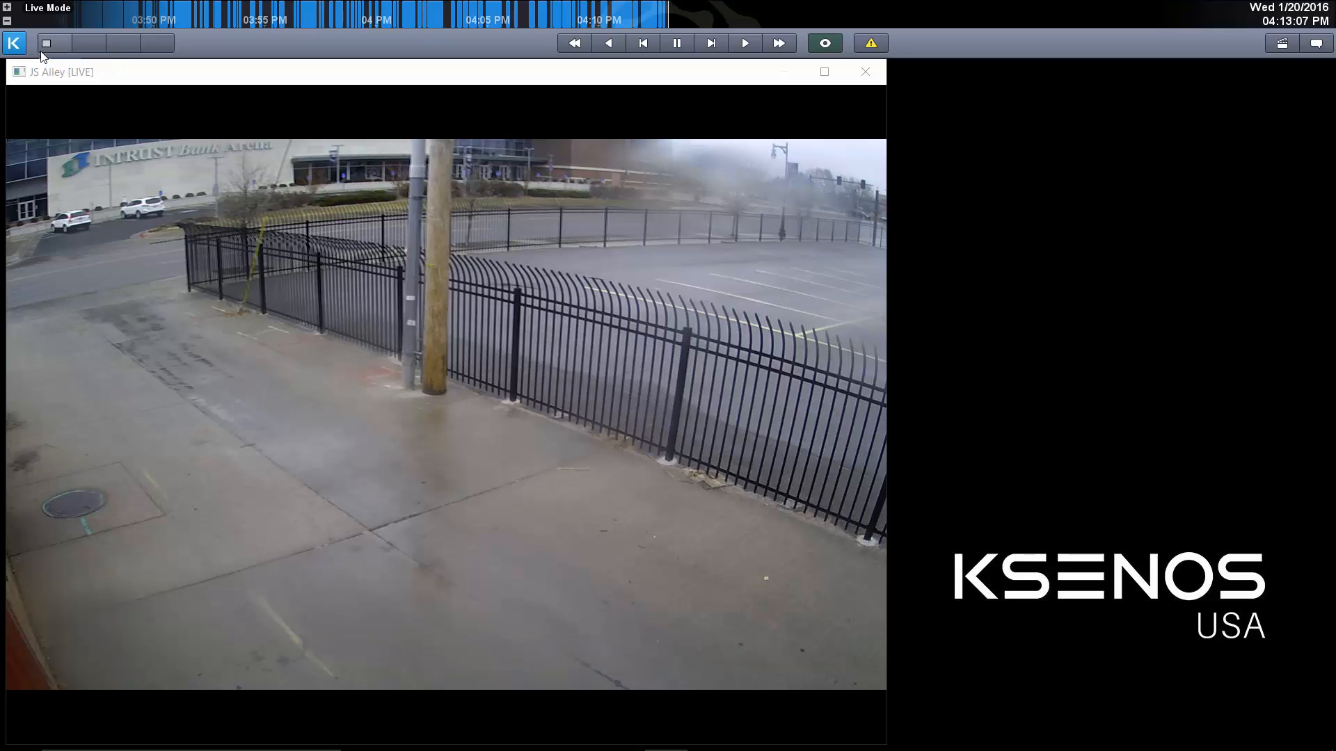
# Add the South lot camera to Display 1 and save the two-camera view as quick layout 2.
pyautogui.click(13, 43)
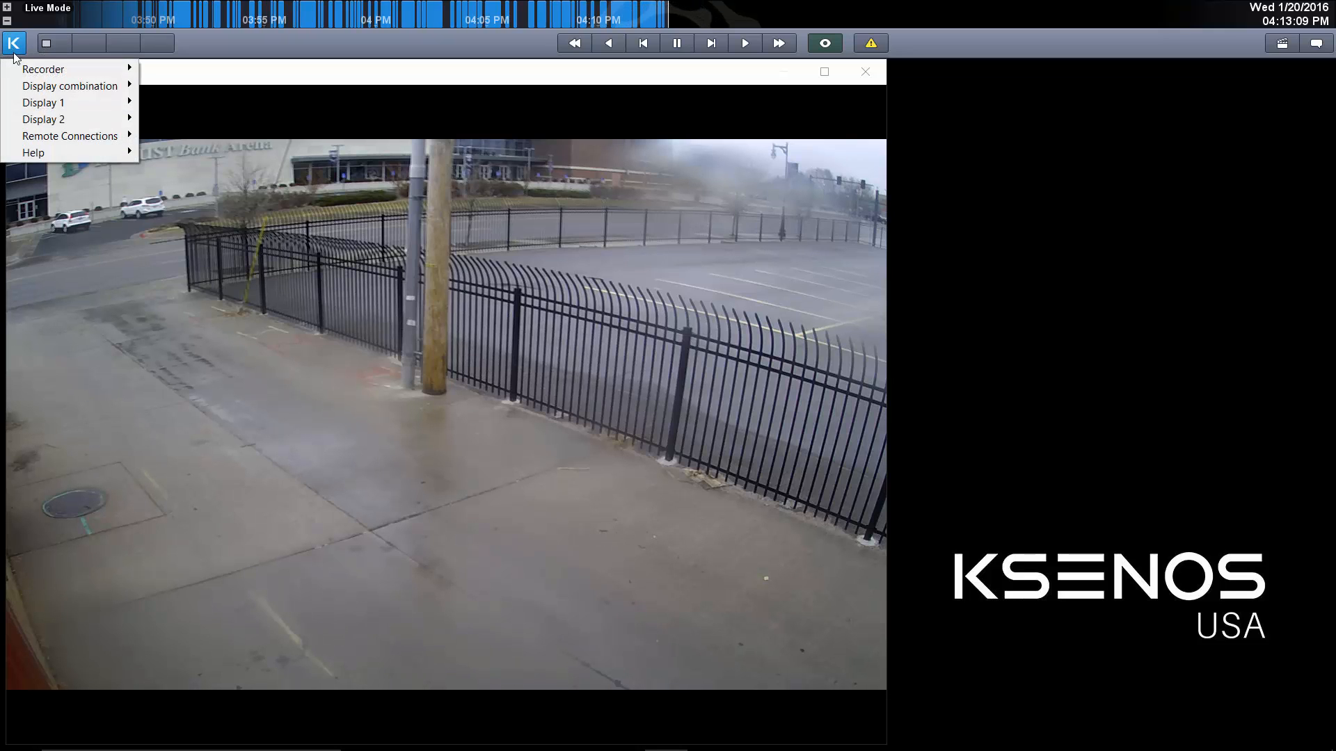
pyautogui.moveTo(84, 104)
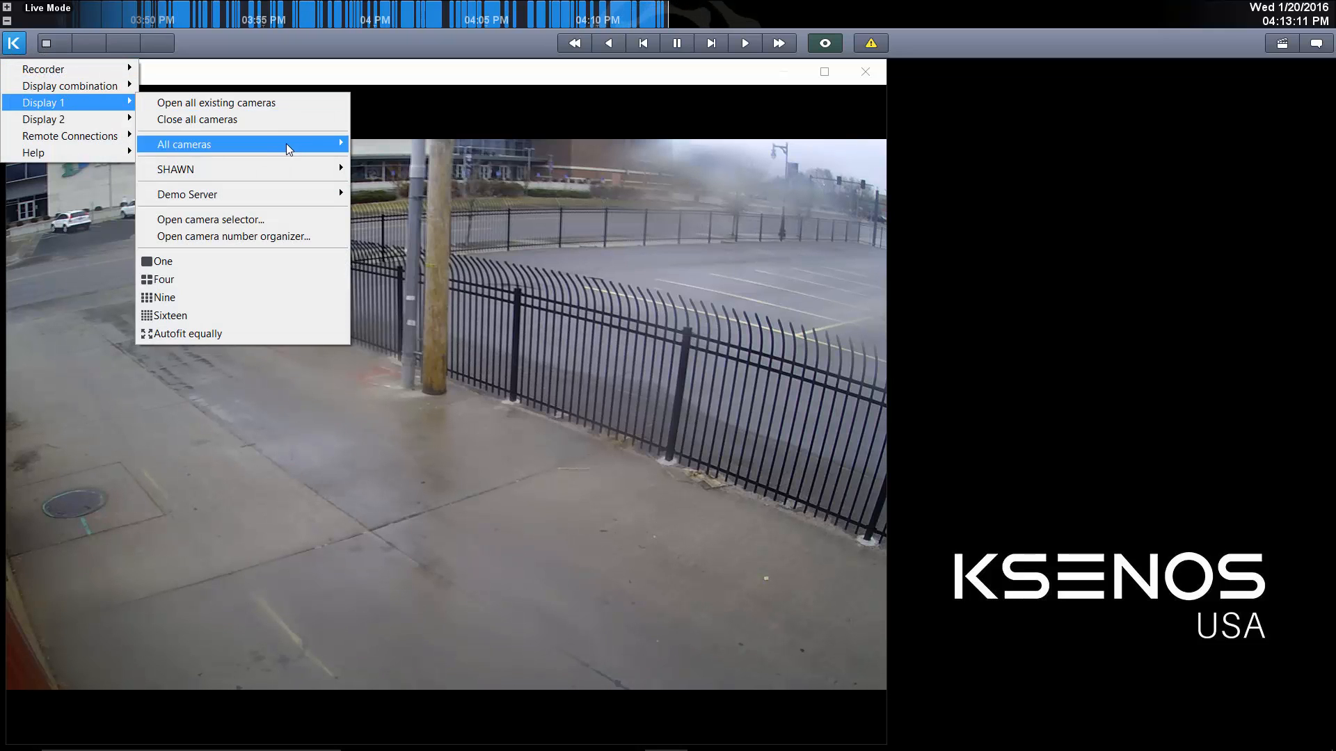
pyautogui.moveTo(286, 143)
pyautogui.click(454, 270)
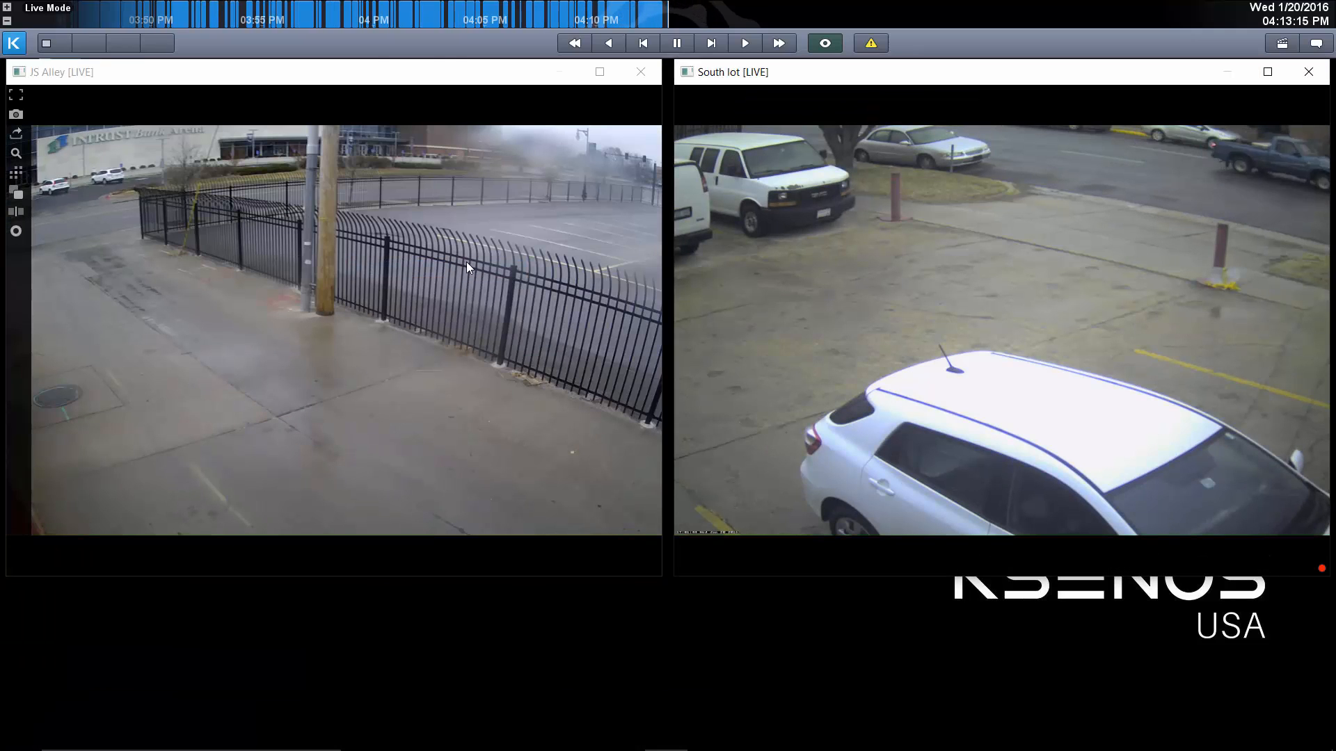
pyautogui.rightClick(90, 47)
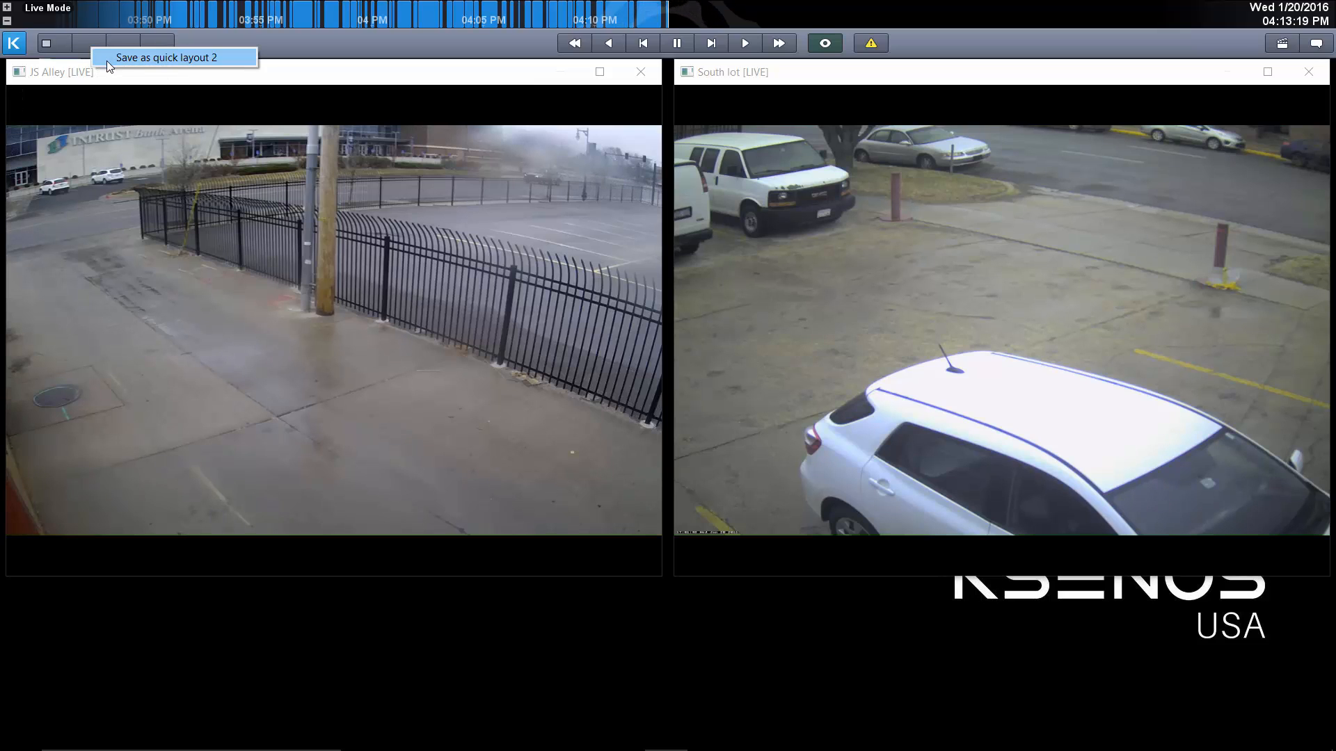
pyautogui.click(106, 61)
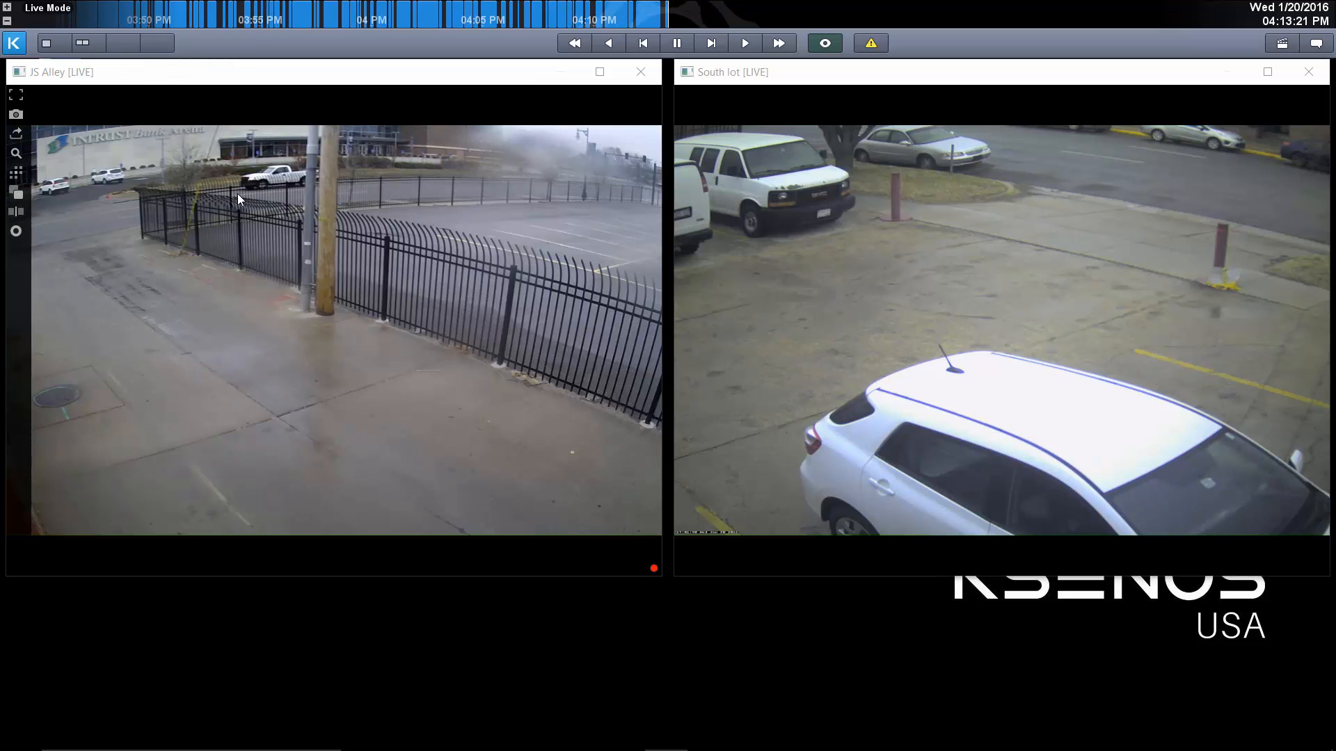
# Open all existing cameras and save the full camera grid as quick layout 3.
pyautogui.click(4, 44)
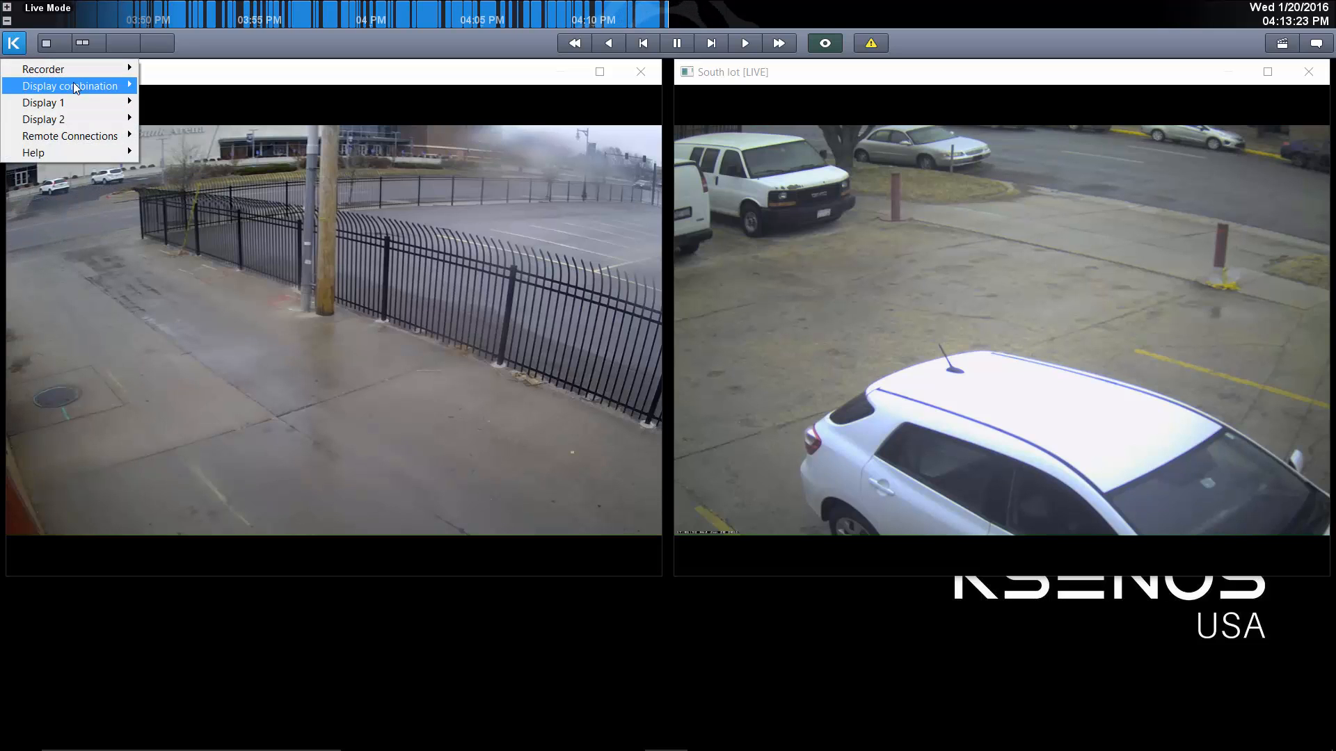
pyautogui.moveTo(74, 99)
pyautogui.click(198, 86)
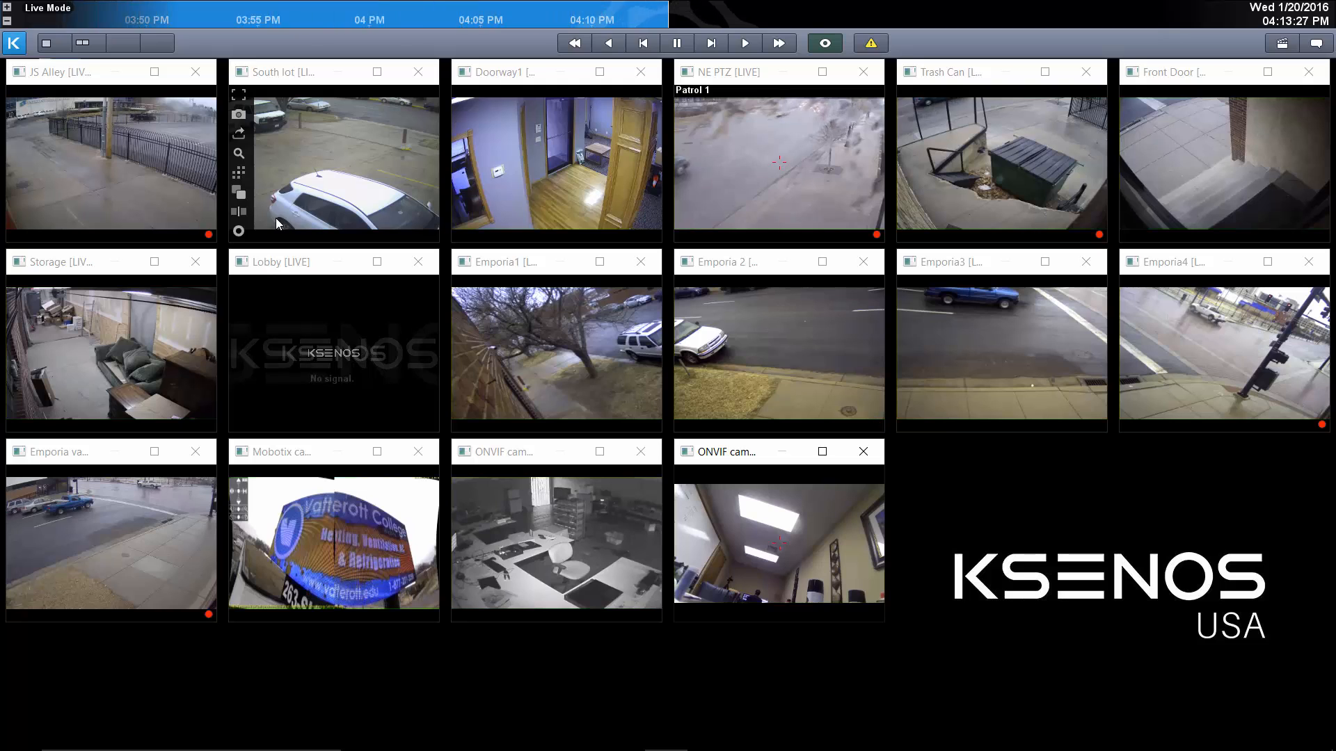
pyautogui.rightClick(118, 44)
pyautogui.click(134, 56)
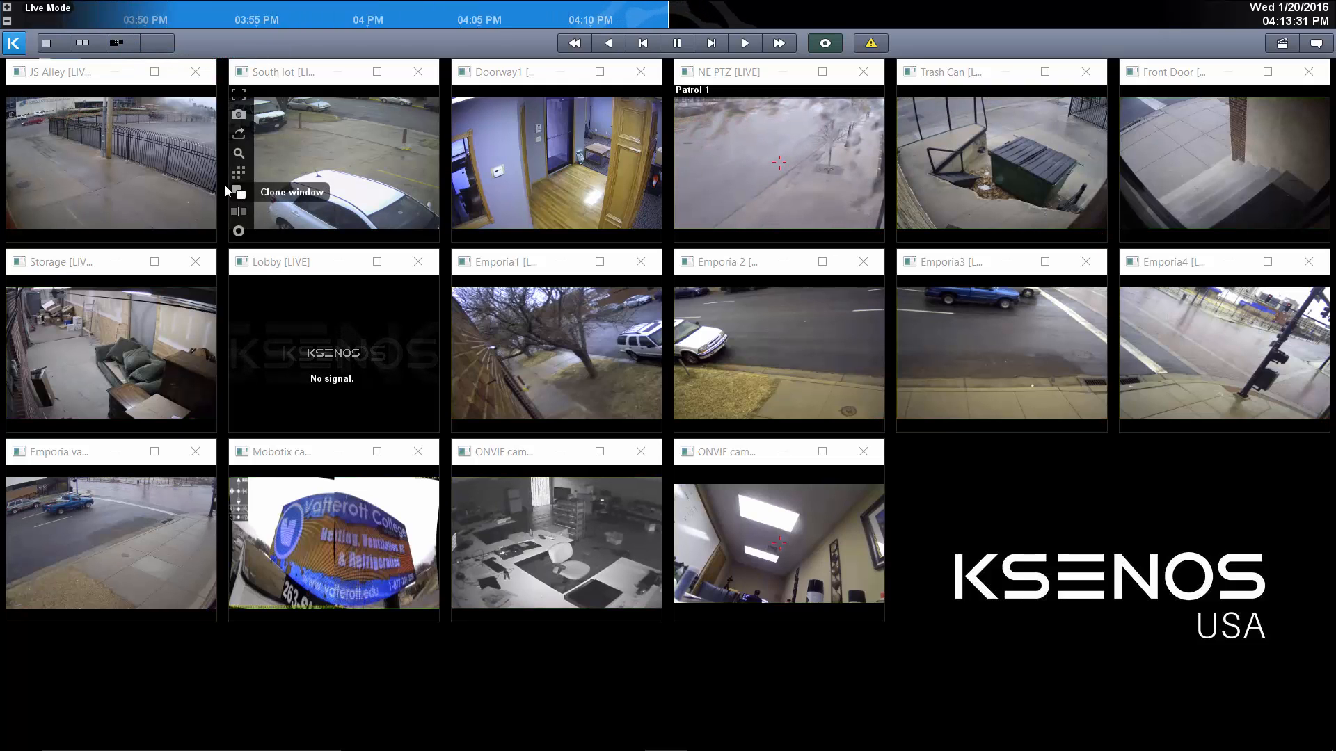
# Switch between quick layouts 1, 2 and 3 to check them, ending on quick layout 2.
pyautogui.click(162, 49)
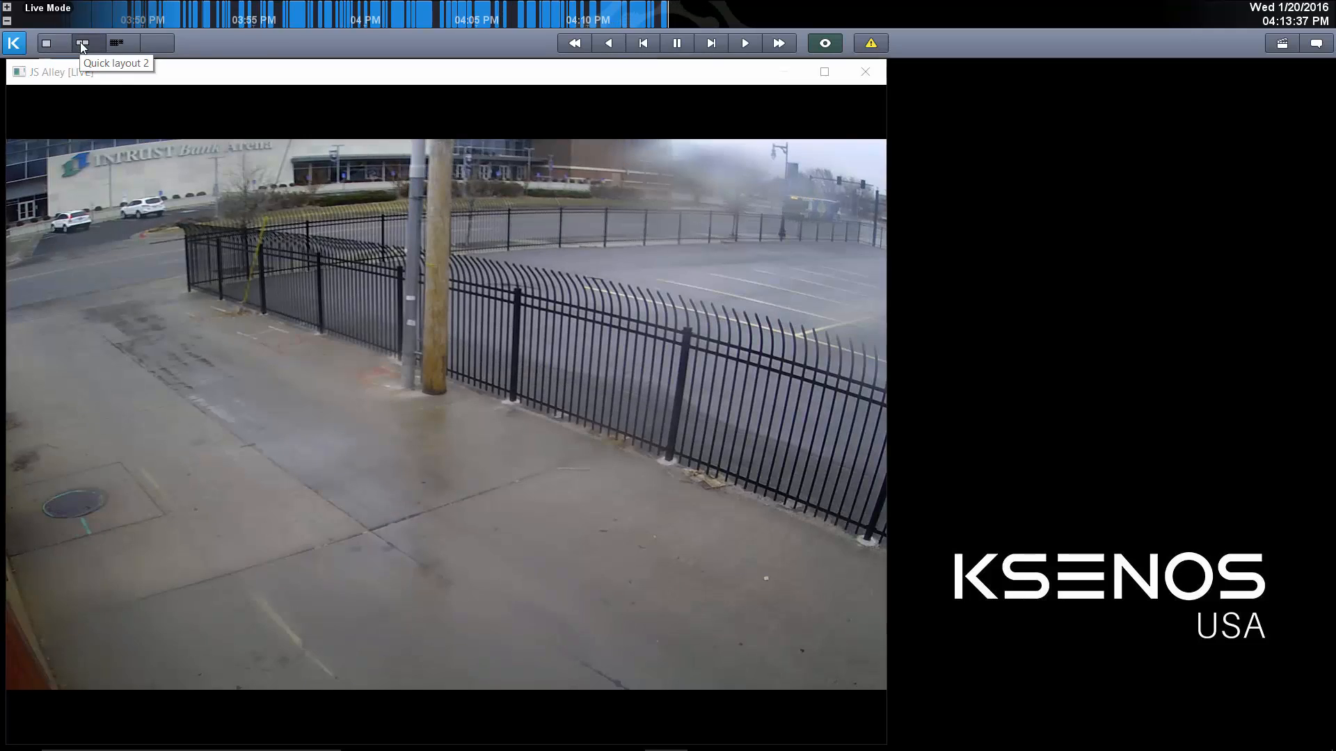
pyautogui.click(81, 41)
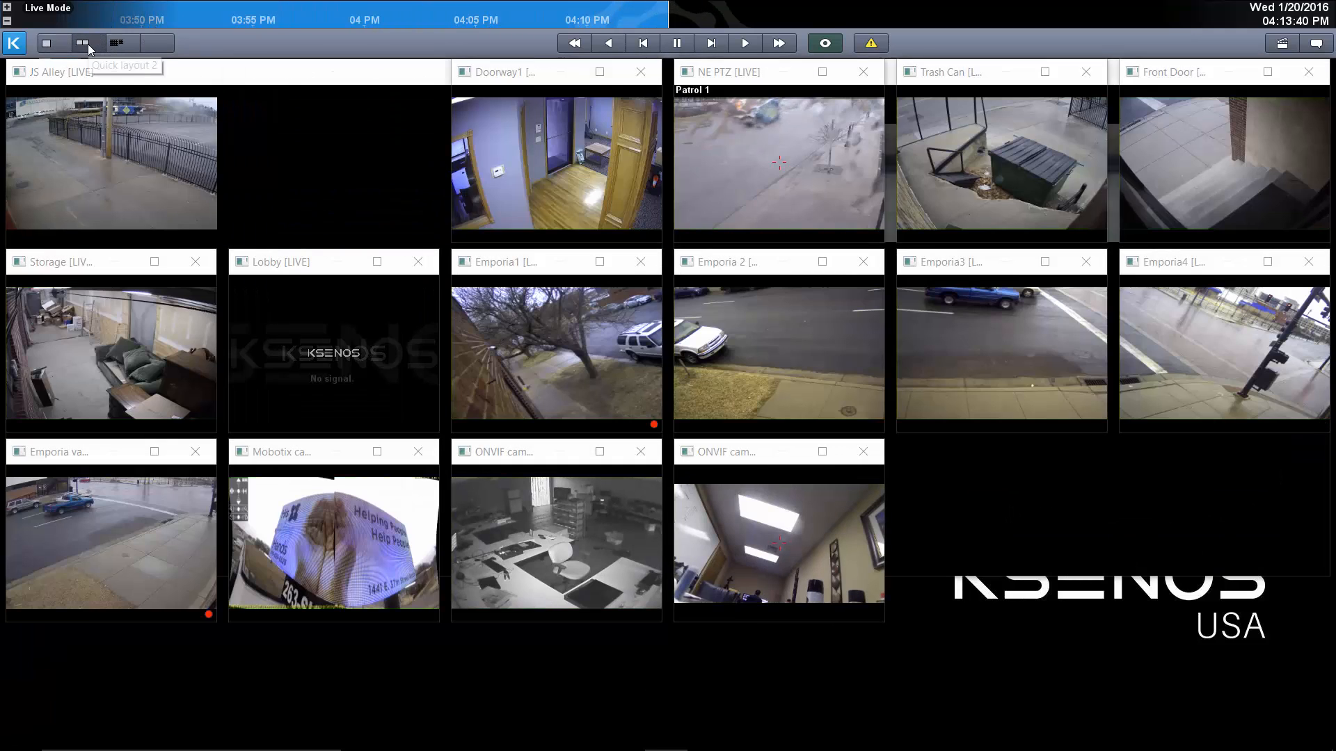
pyautogui.click(86, 43)
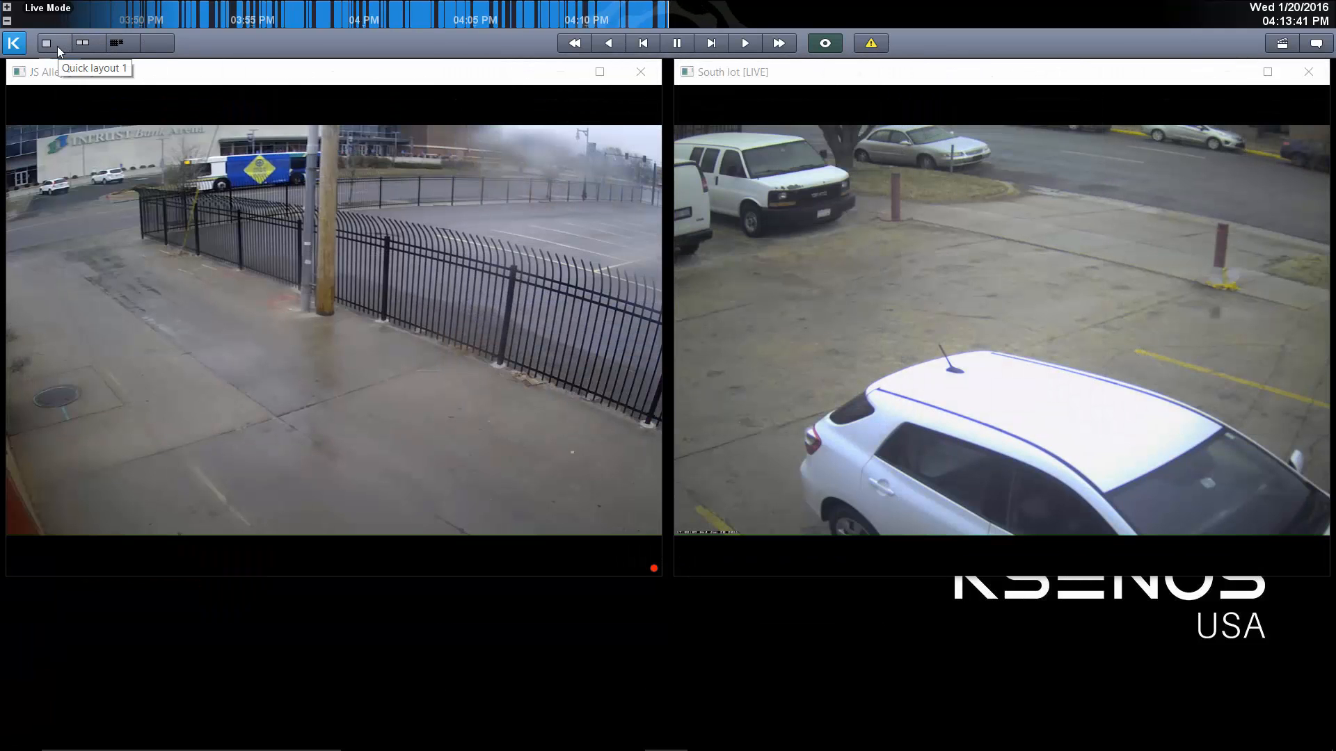
pyautogui.click(57, 46)
pyautogui.click(81, 45)
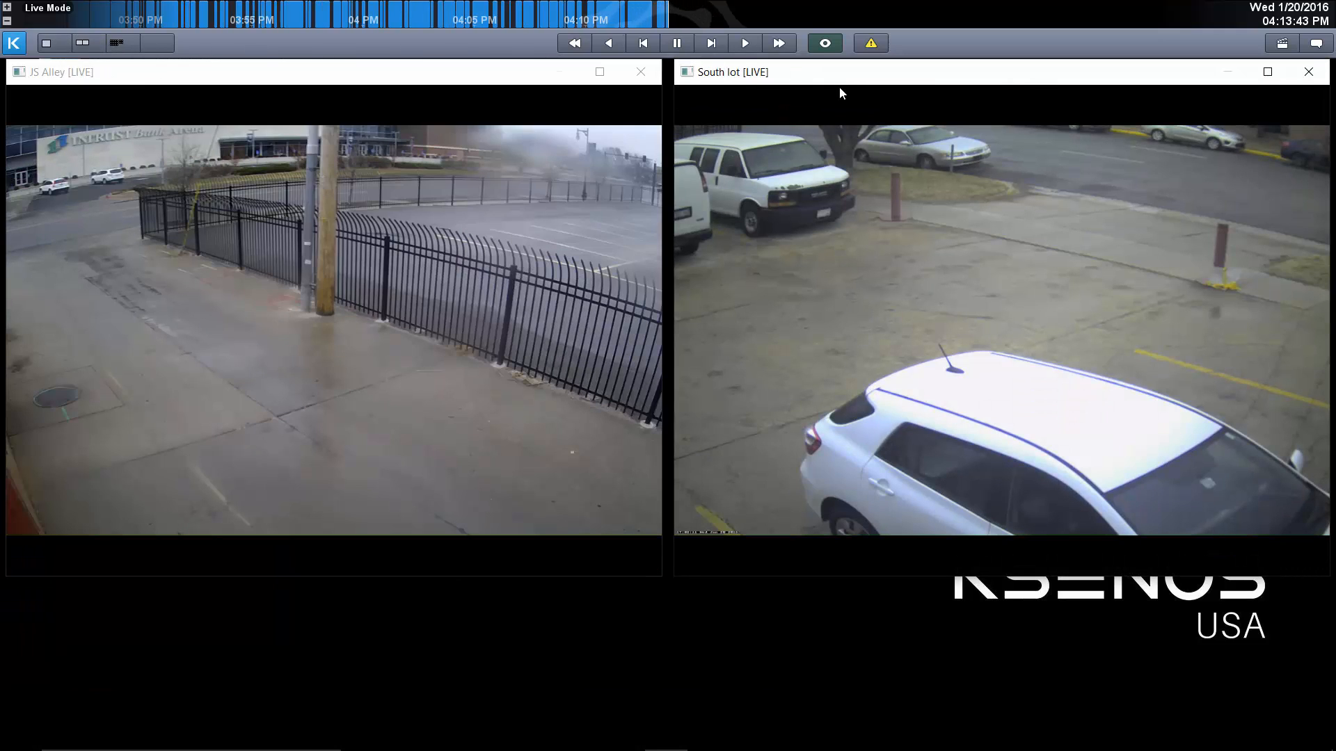
# Arrange a small JS Alley window beside an enlarged South lot window and save the arrangement as quick layout 4.
pyautogui.moveTo(844, 74); pyautogui.dragTo(841, 232)
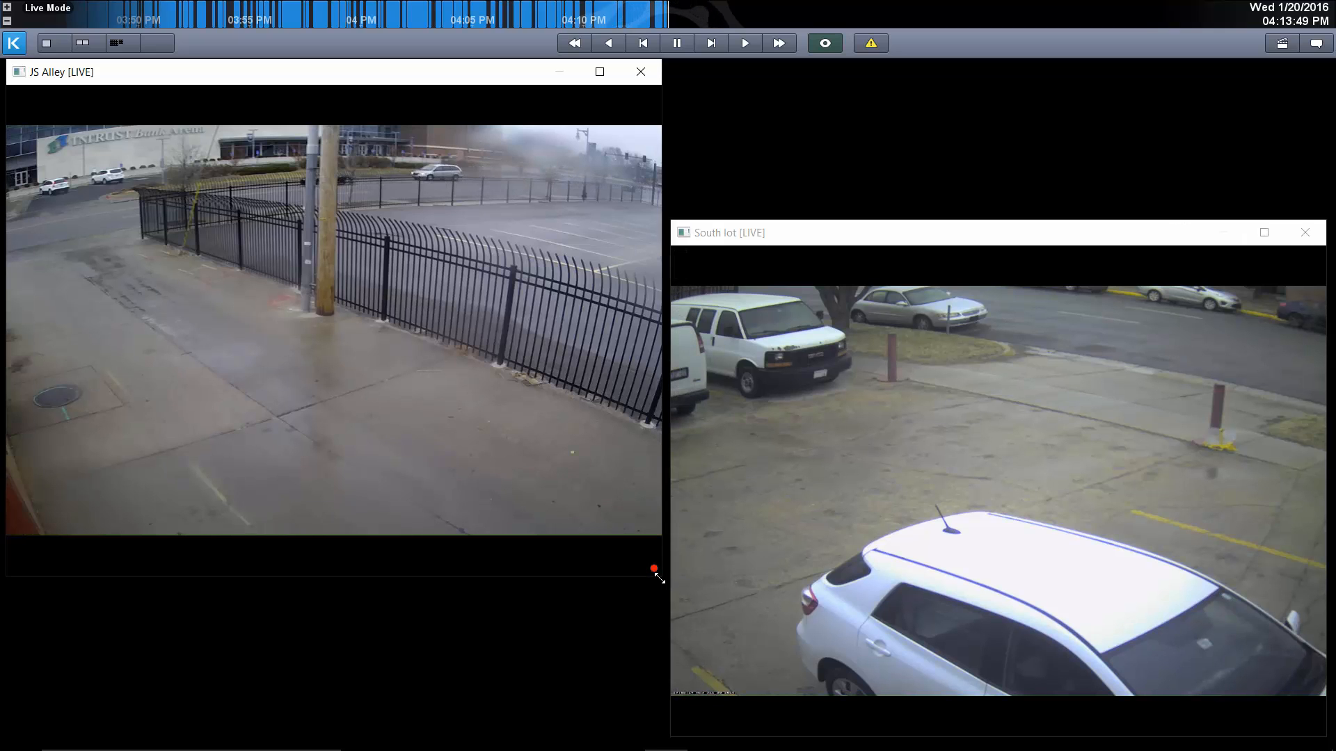
pyautogui.moveTo(659, 579); pyautogui.dragTo(380, 347)
pyautogui.moveTo(765, 232); pyautogui.dragTo(478, 74)
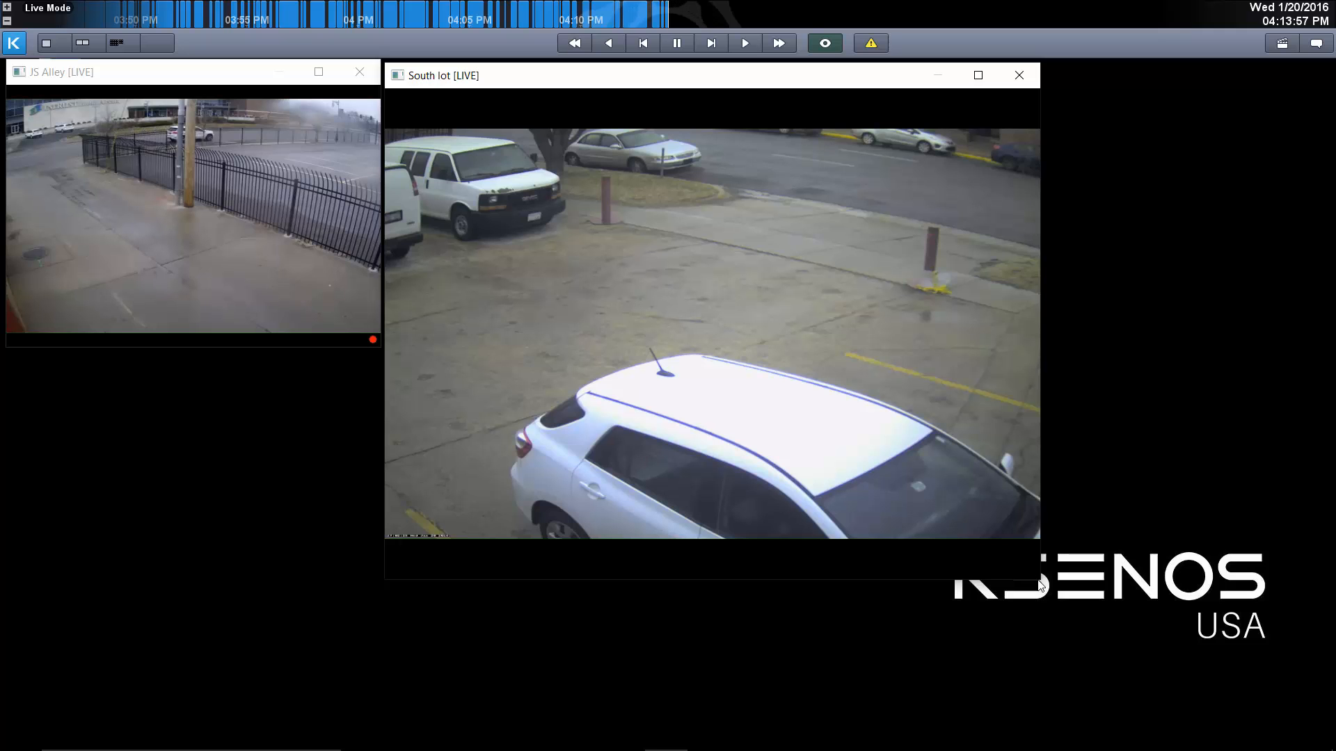
pyautogui.moveTo(1039, 580); pyautogui.dragTo(1313, 694)
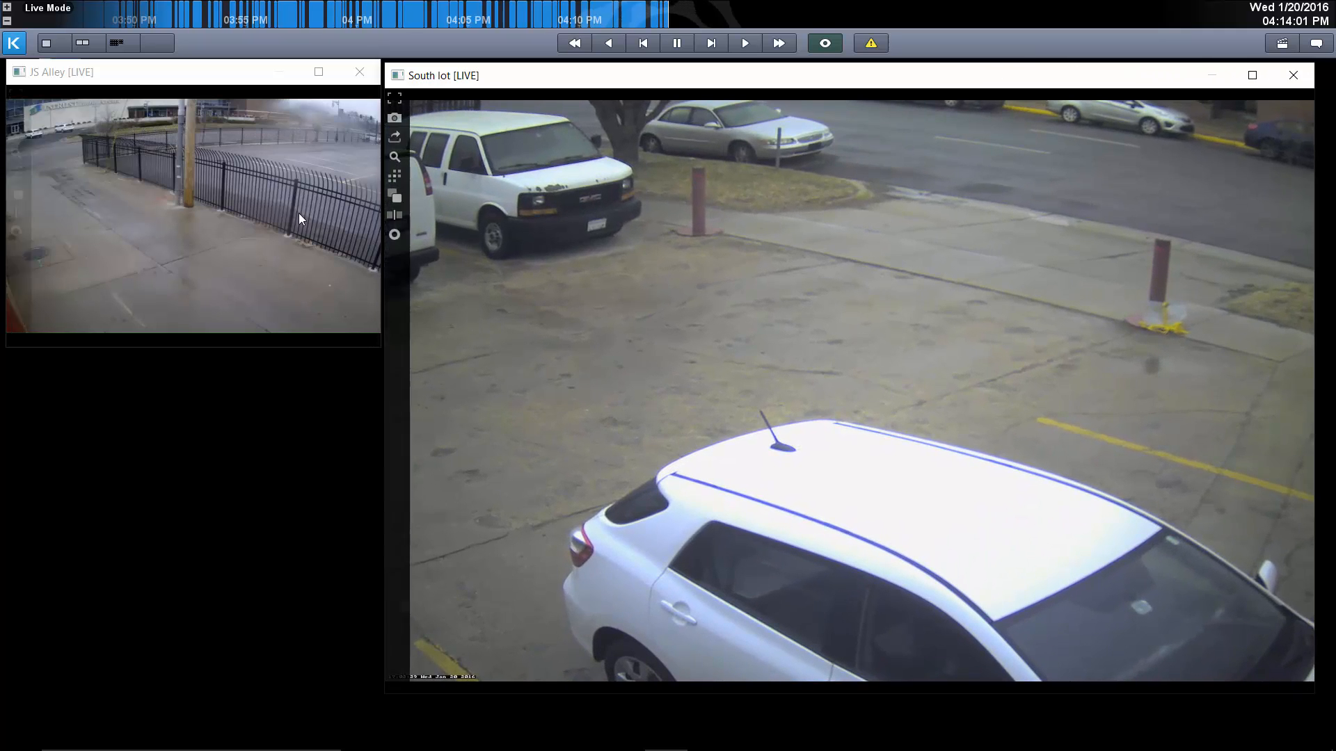
pyautogui.click(159, 44)
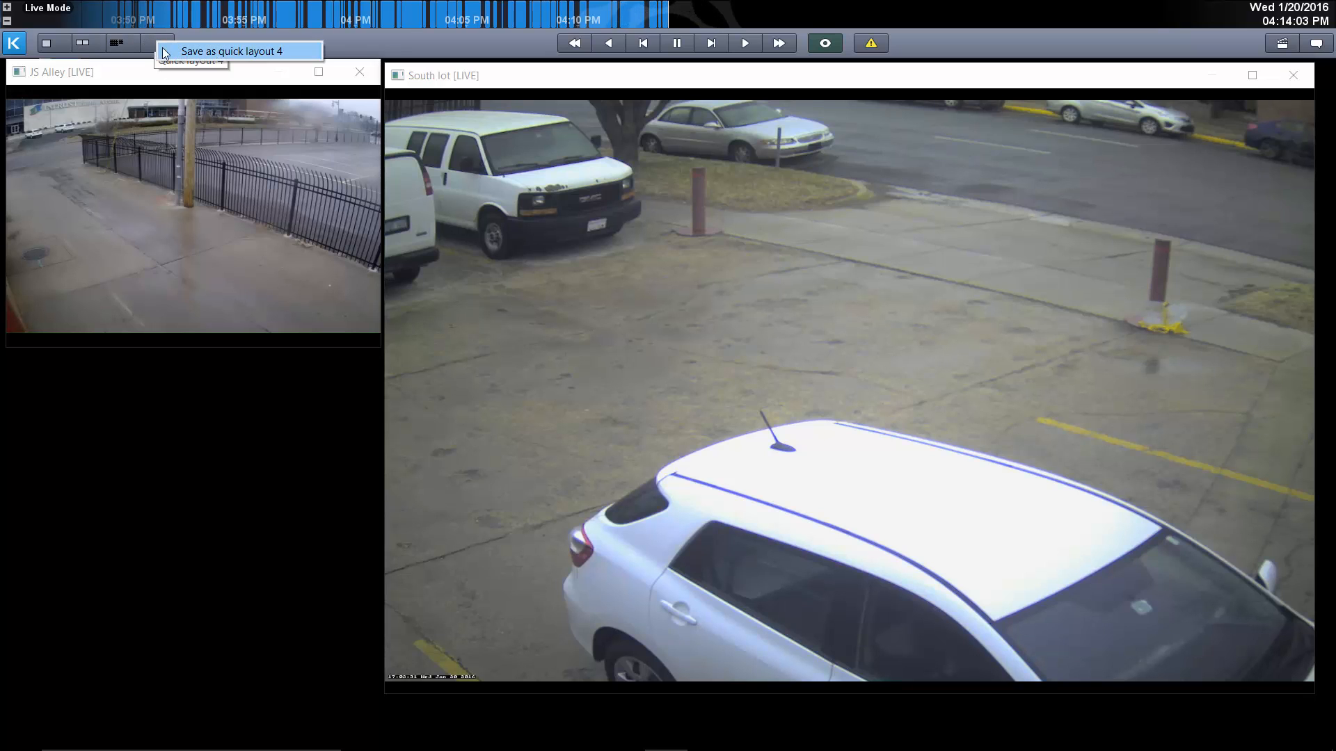
pyautogui.click(174, 50)
# Compare quick layouts 2 and 4 by switching between them, ending on quick layout 2.
pyautogui.click(91, 46)
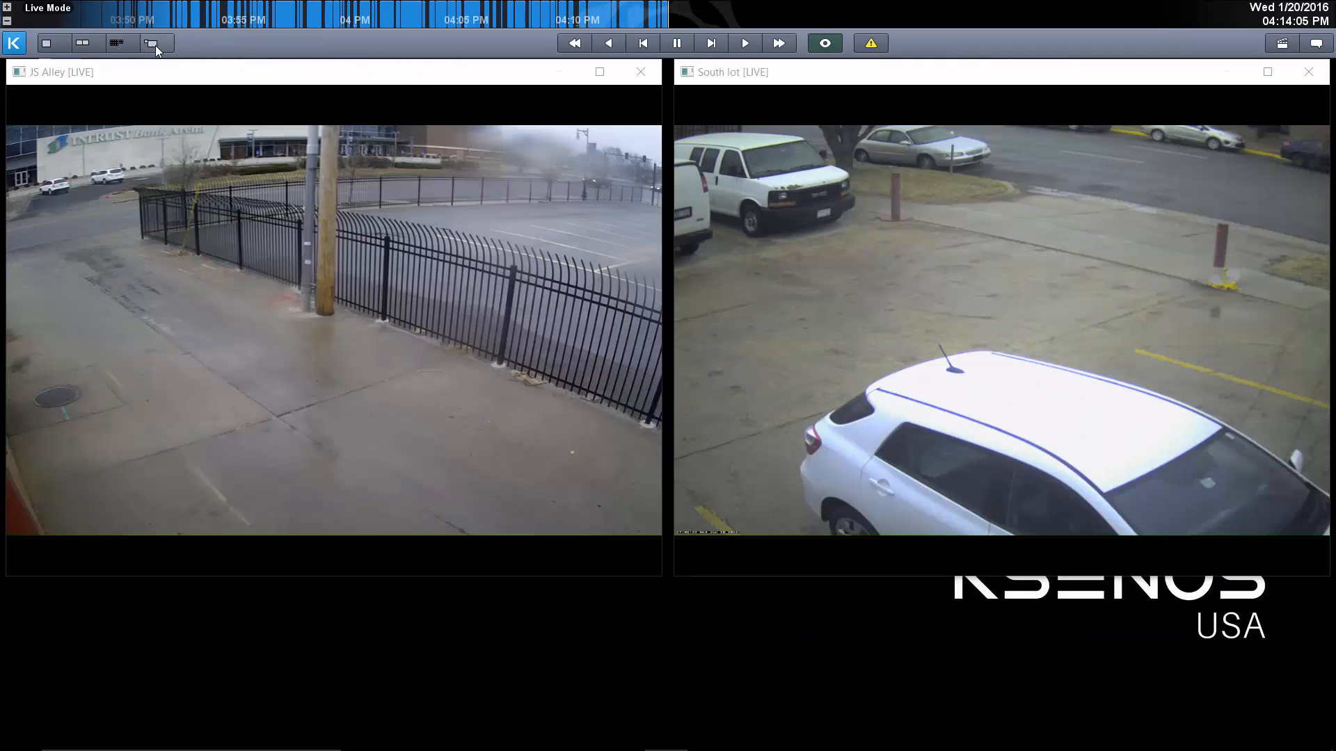
pyautogui.click(152, 42)
pyautogui.click(89, 47)
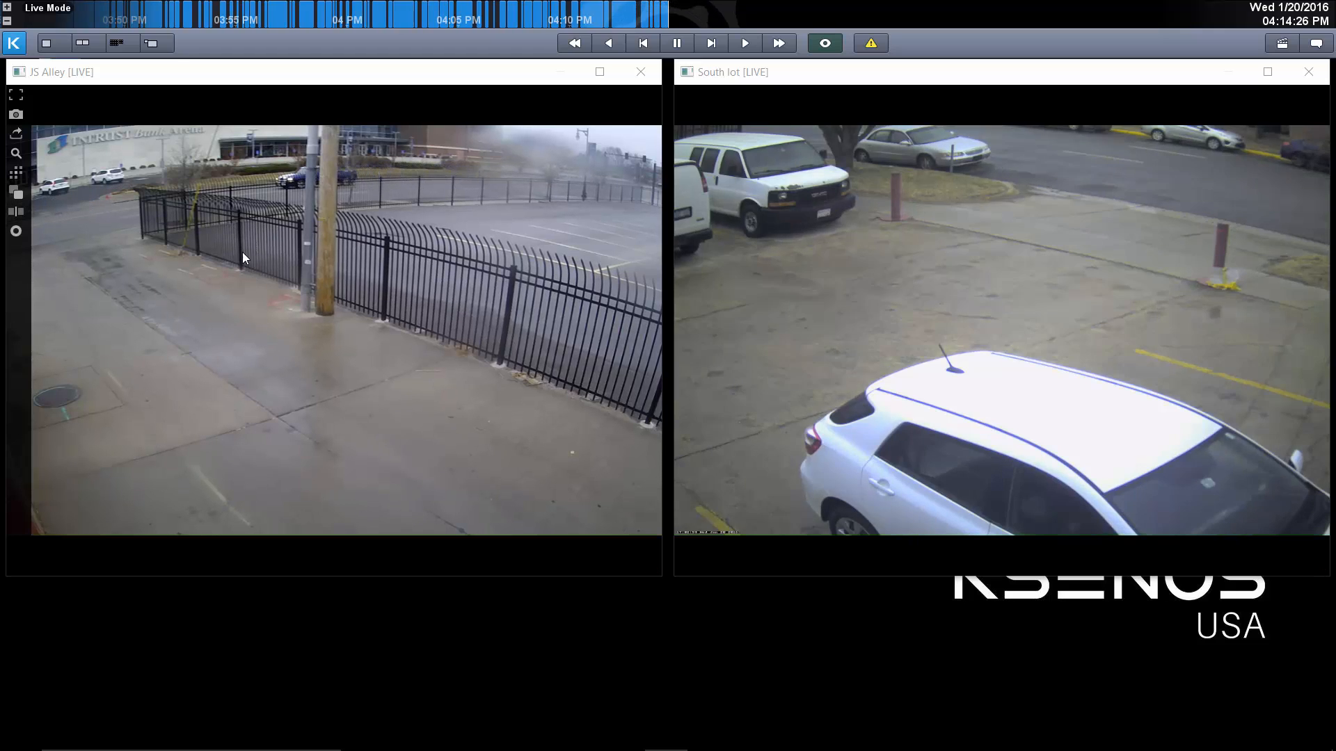
# In quick layout 1, widen the JS Alley window and mark an L-shaped area search region on the pavement beside the manhole.
pyautogui.click(64, 45)
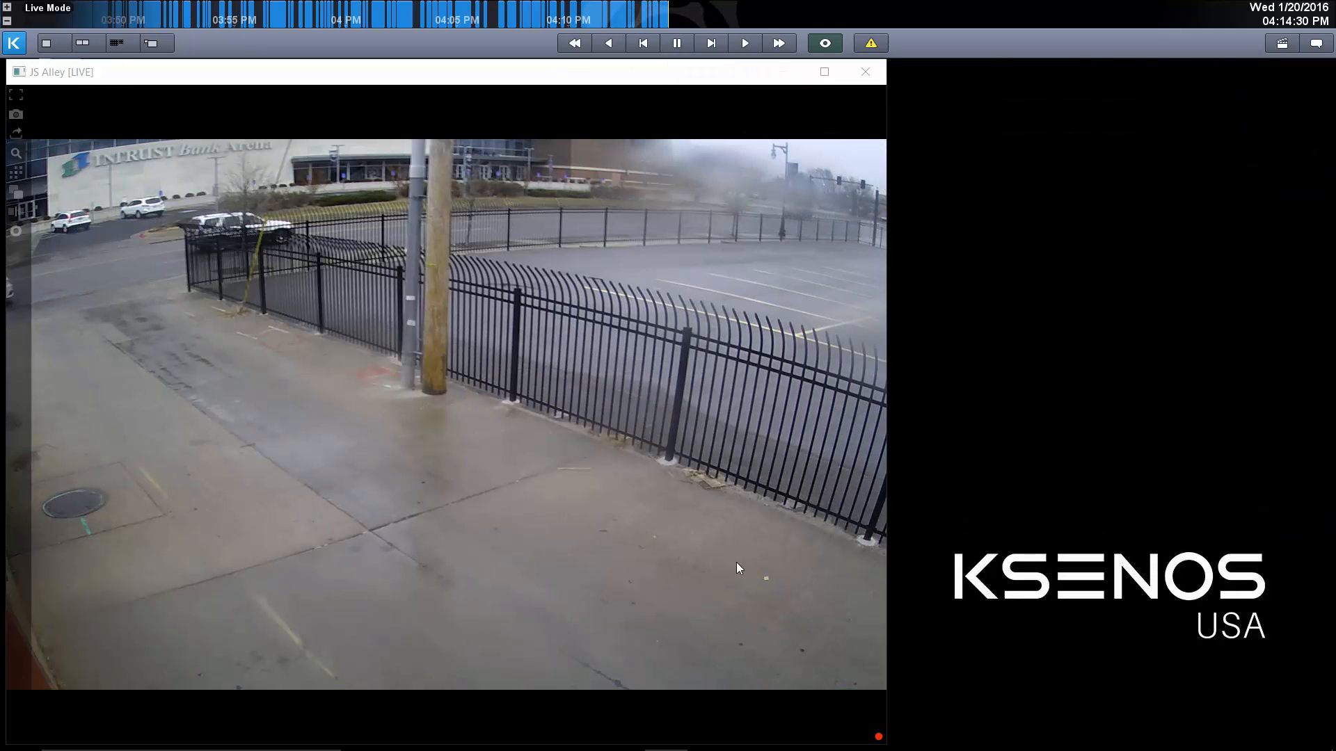
pyautogui.moveTo(887, 631); pyautogui.dragTo(1059, 624)
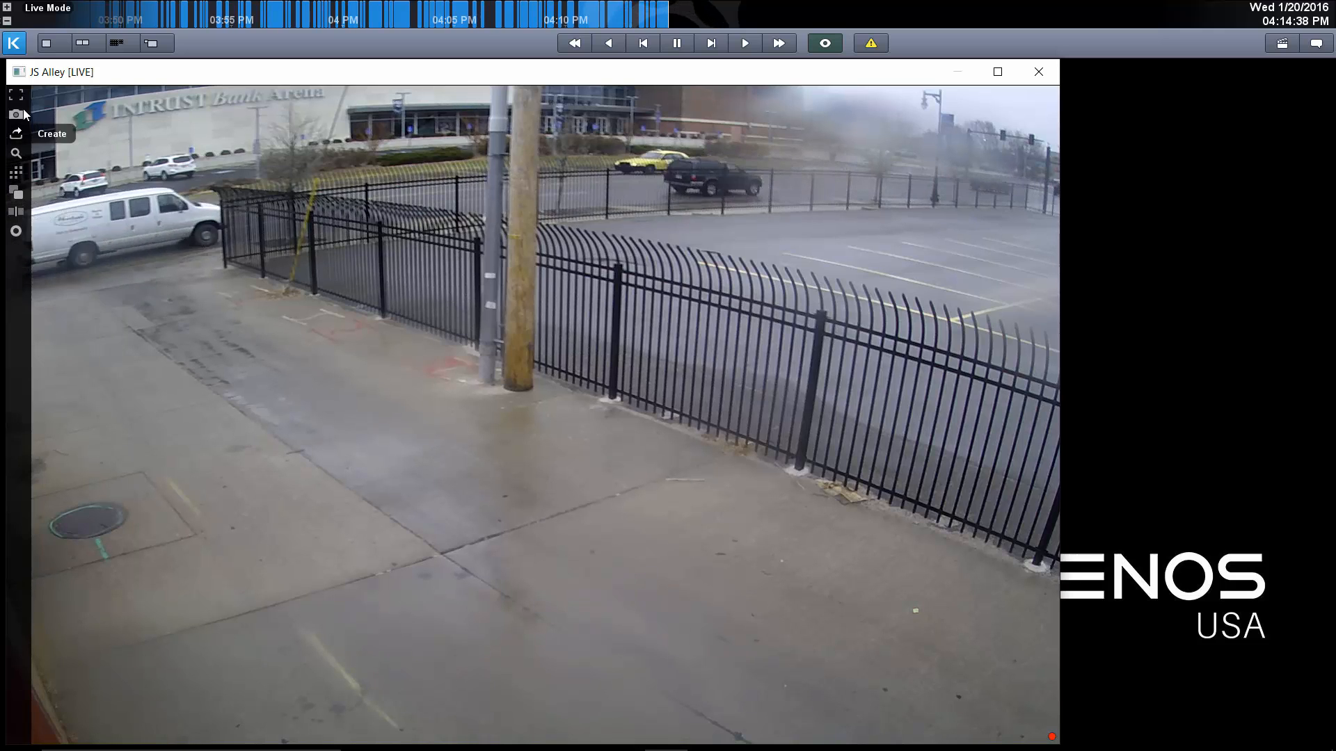
pyautogui.click(15, 174)
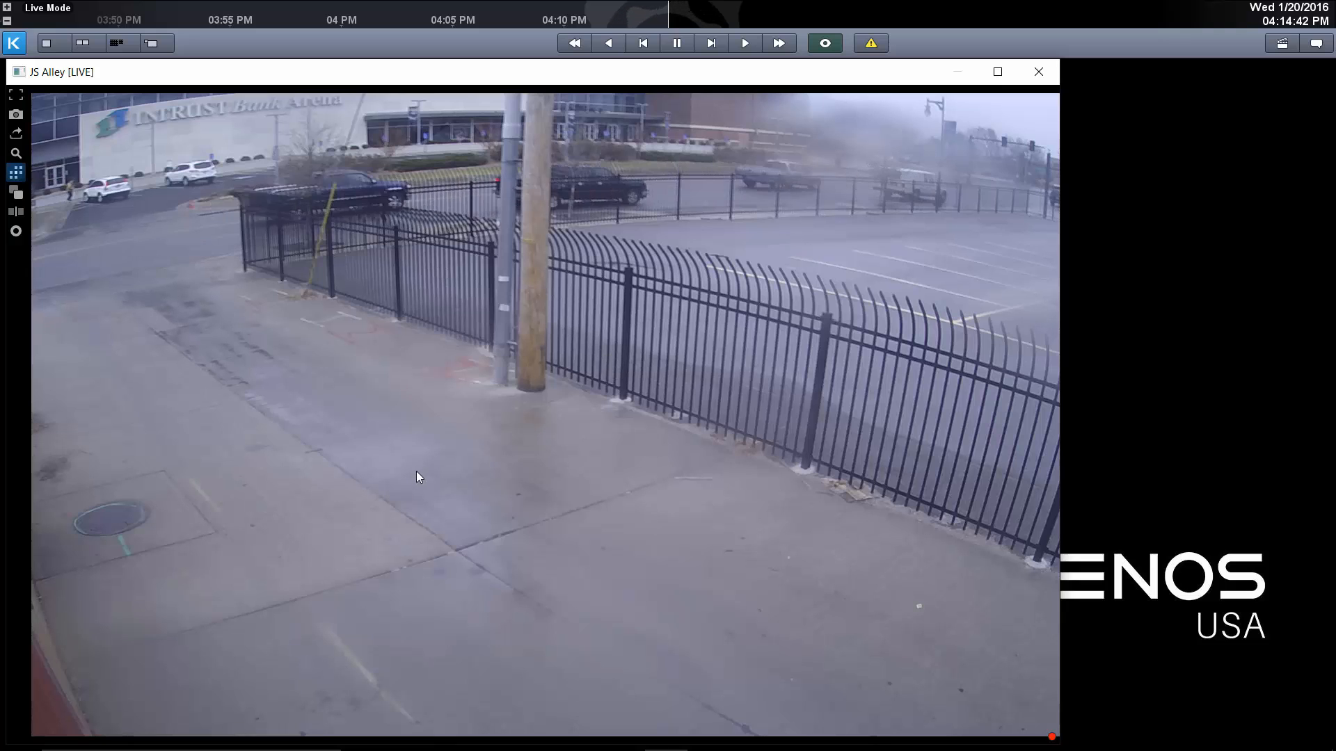
pyautogui.moveTo(288, 415); pyautogui.dragTo(417, 495)
pyautogui.moveTo(298, 530); pyautogui.dragTo(281, 540)
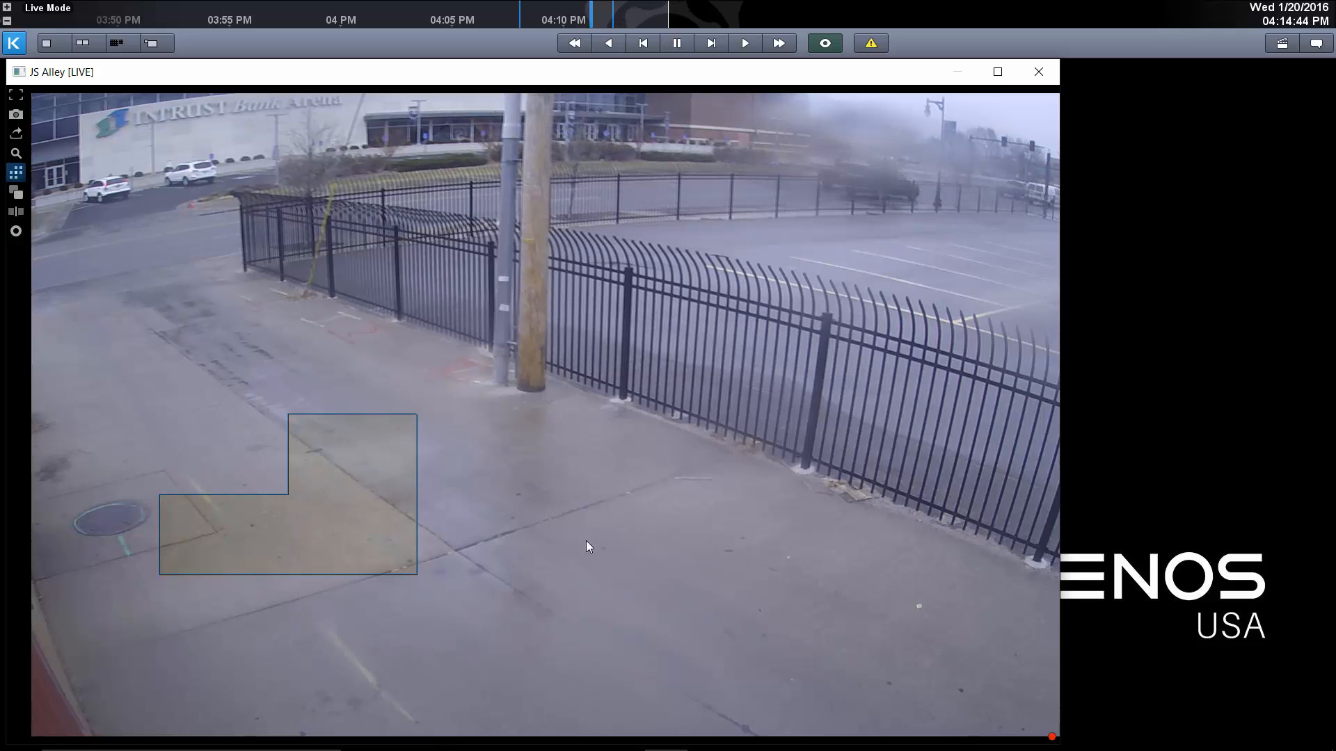
# Play the JS Alley recording backwards to the latest motion in the search area, stop, and scrub the enlarged timeline to 04:12:15 PM.
pyautogui.click(608, 44)
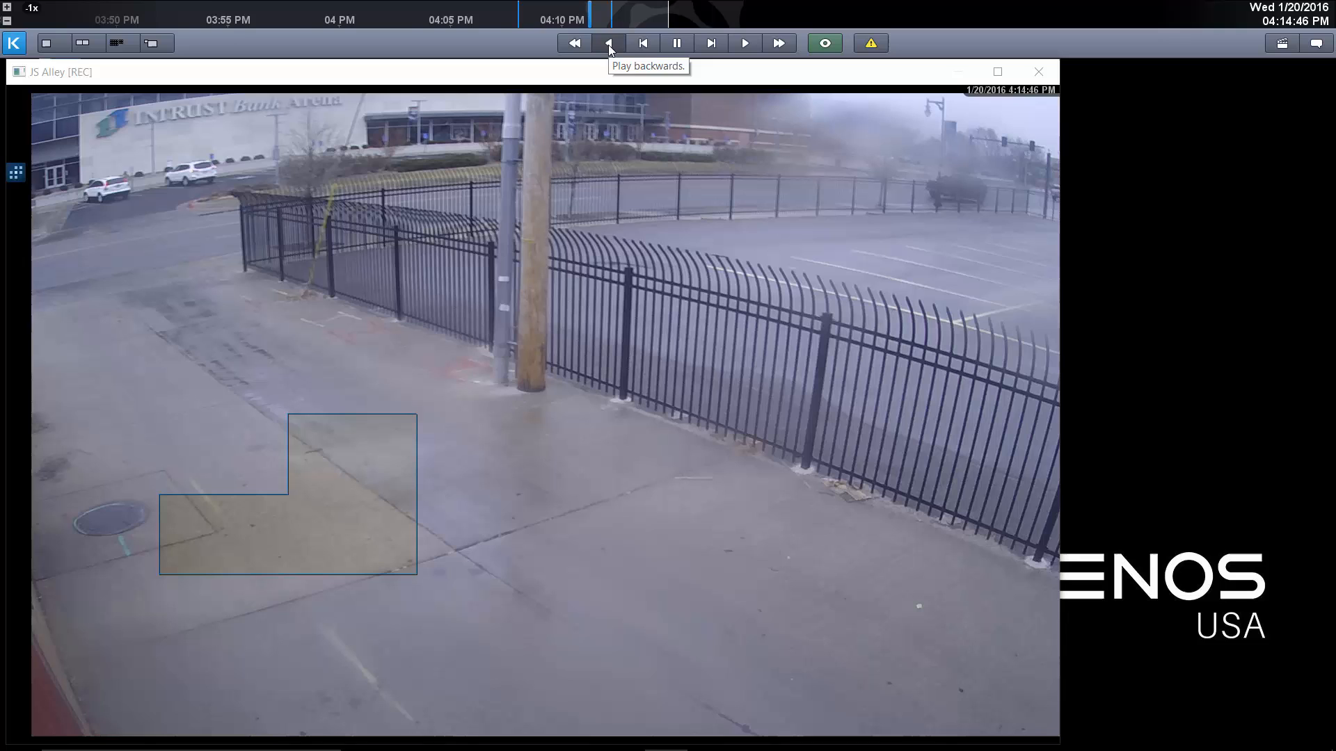
pyautogui.click(677, 43)
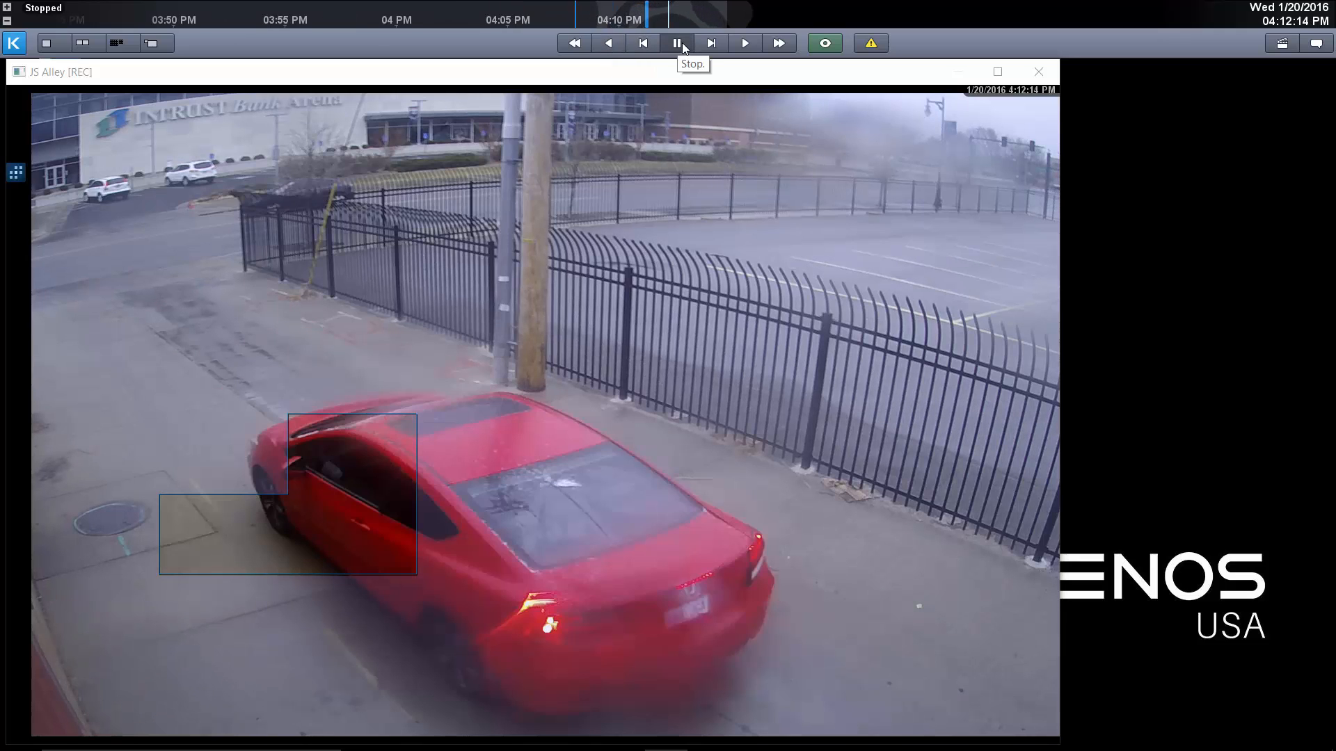
pyautogui.scroll(8, 670, 17)
pyautogui.moveTo(740, 14); pyautogui.dragTo(685, 14)
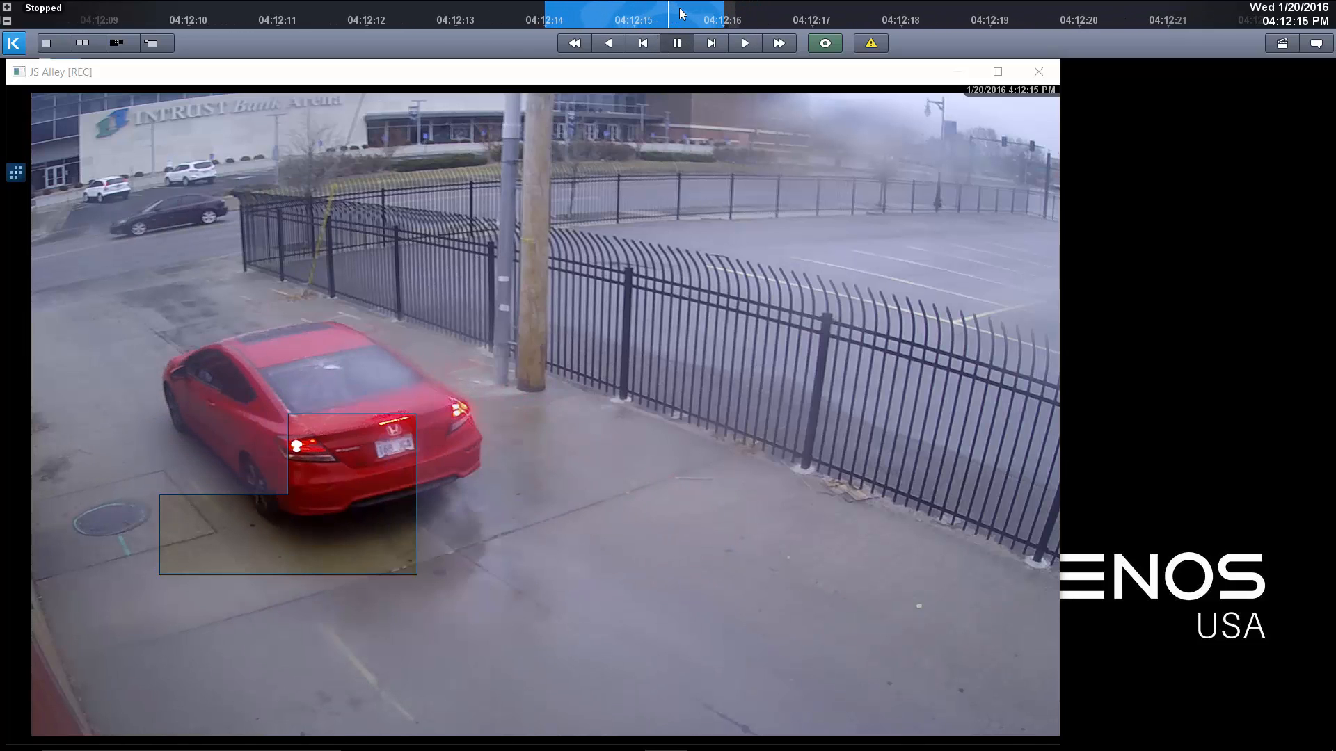
# Play the JS Alley recording backwards to an earlier motion in the search area and stop around 04:11:14 PM.
pyautogui.click(617, 43)
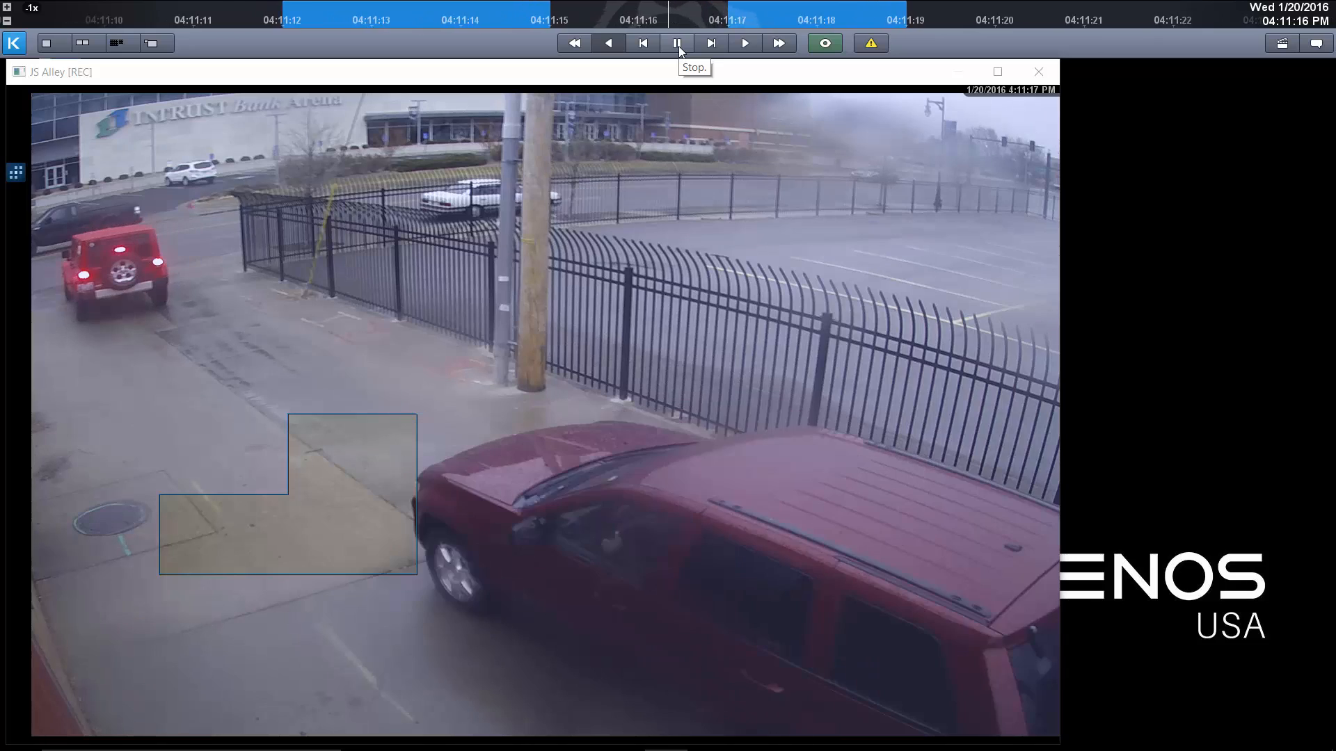
pyautogui.click(678, 45)
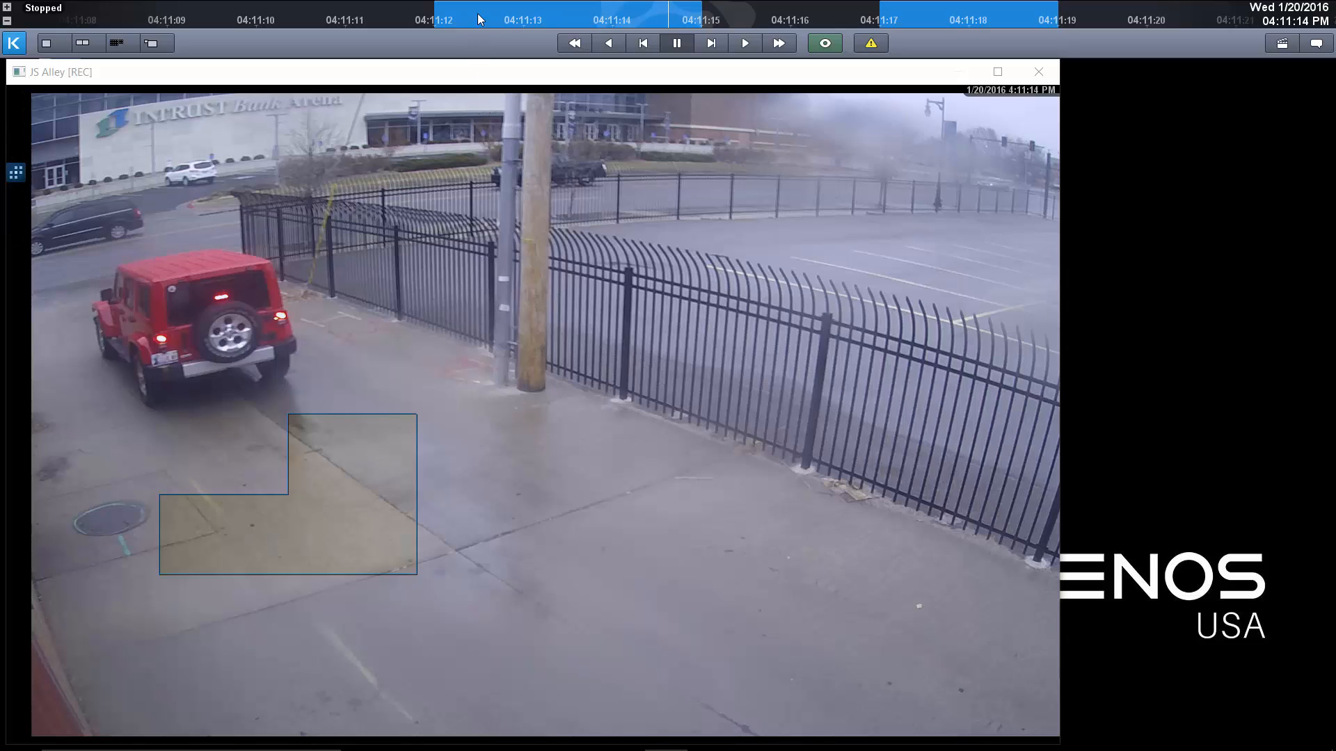
# Tile the JS Alley and South lot camera windows side by side.
pyautogui.moveTo(263, 137)
pyautogui.click(83, 44)
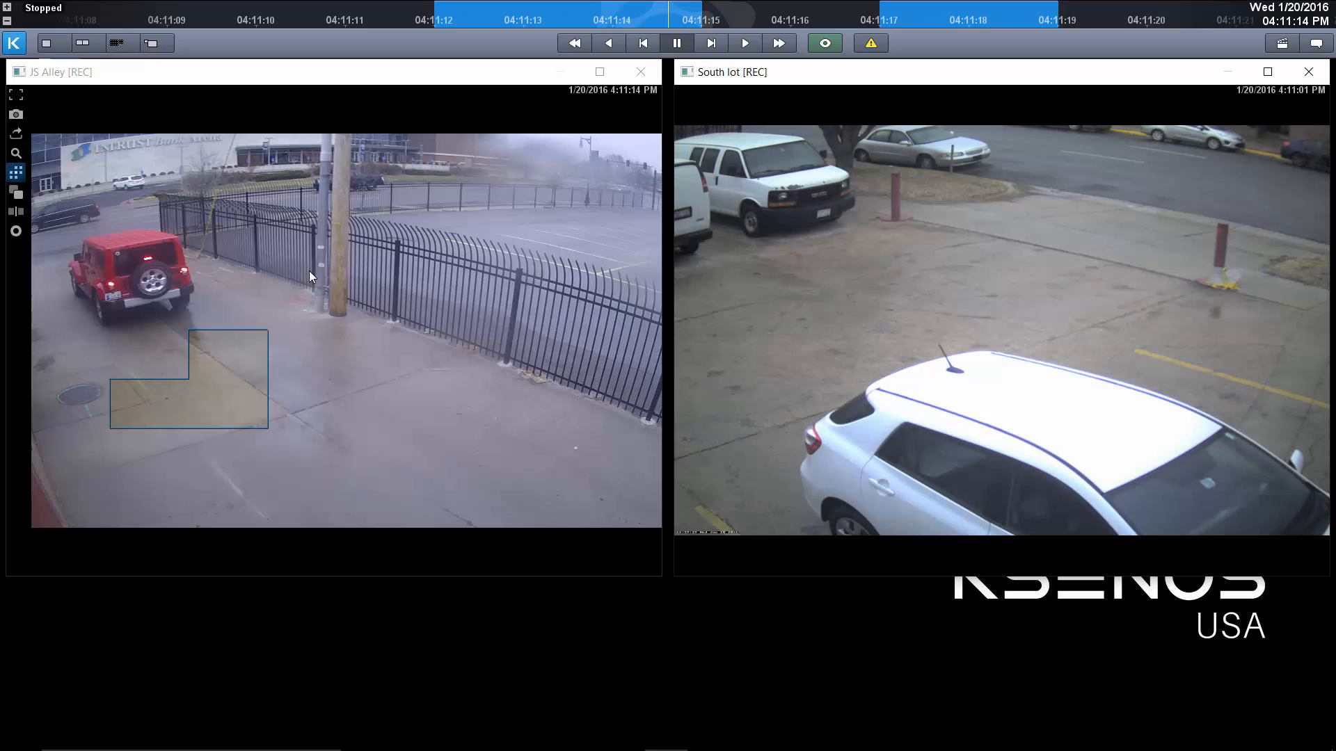
pyautogui.moveTo(969, 248)
pyautogui.moveTo(1075, 218)
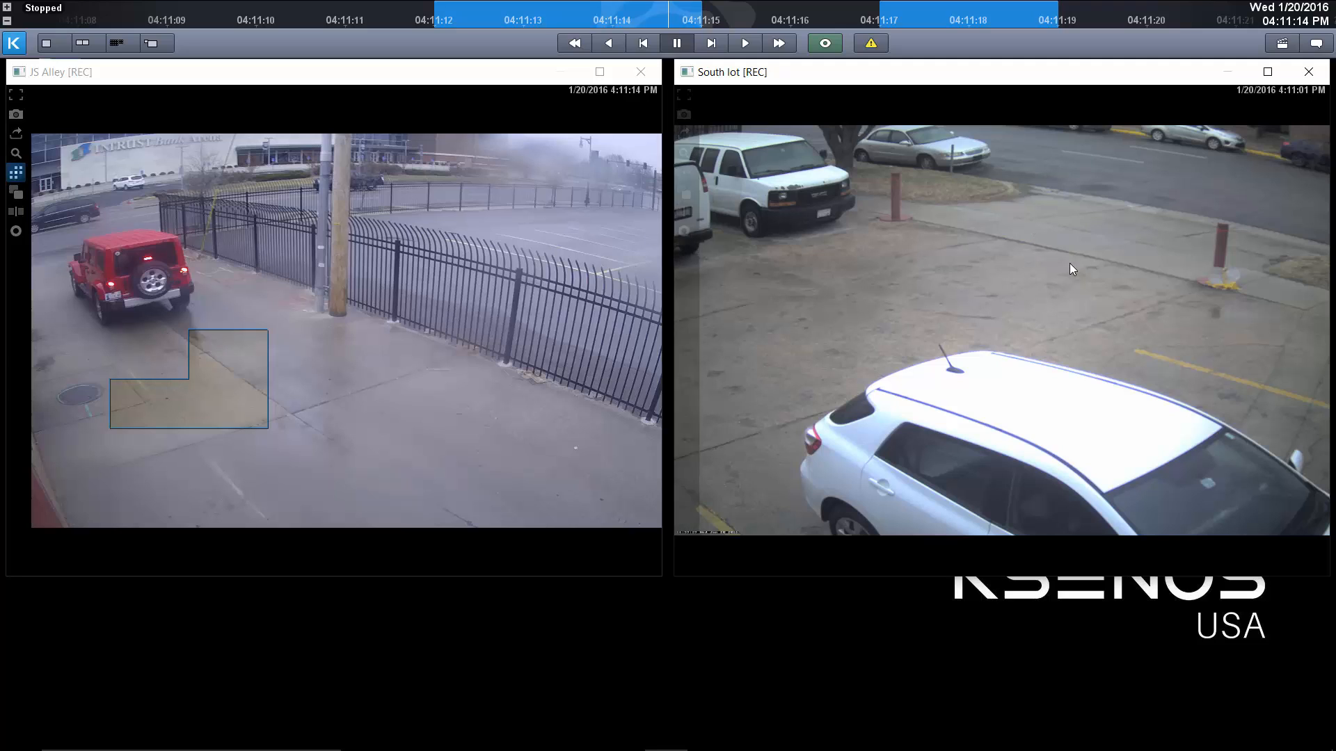
# Scrub the timeline back to 04:11:12 PM and mark that moment as the beginning of the selection.
pyautogui.moveTo(413, 290)
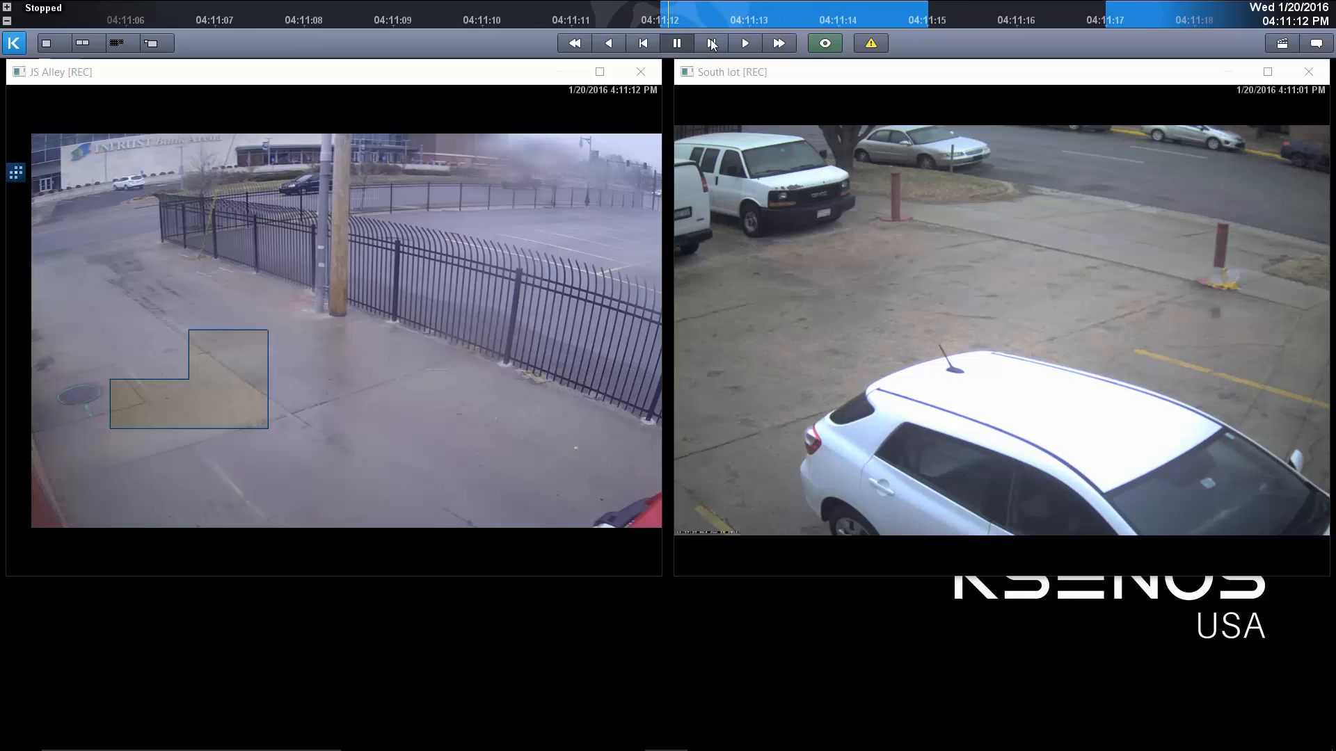
pyautogui.rightClick(696, 18)
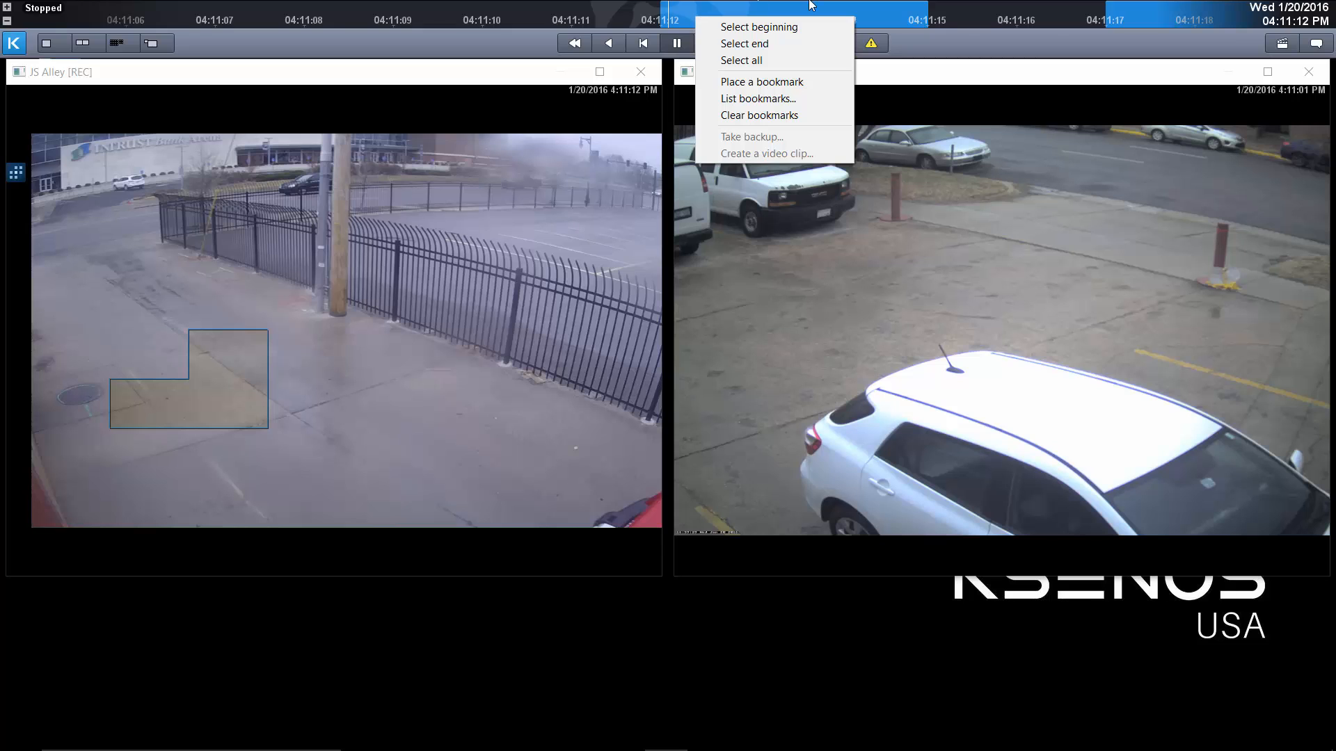
pyautogui.click(786, 29)
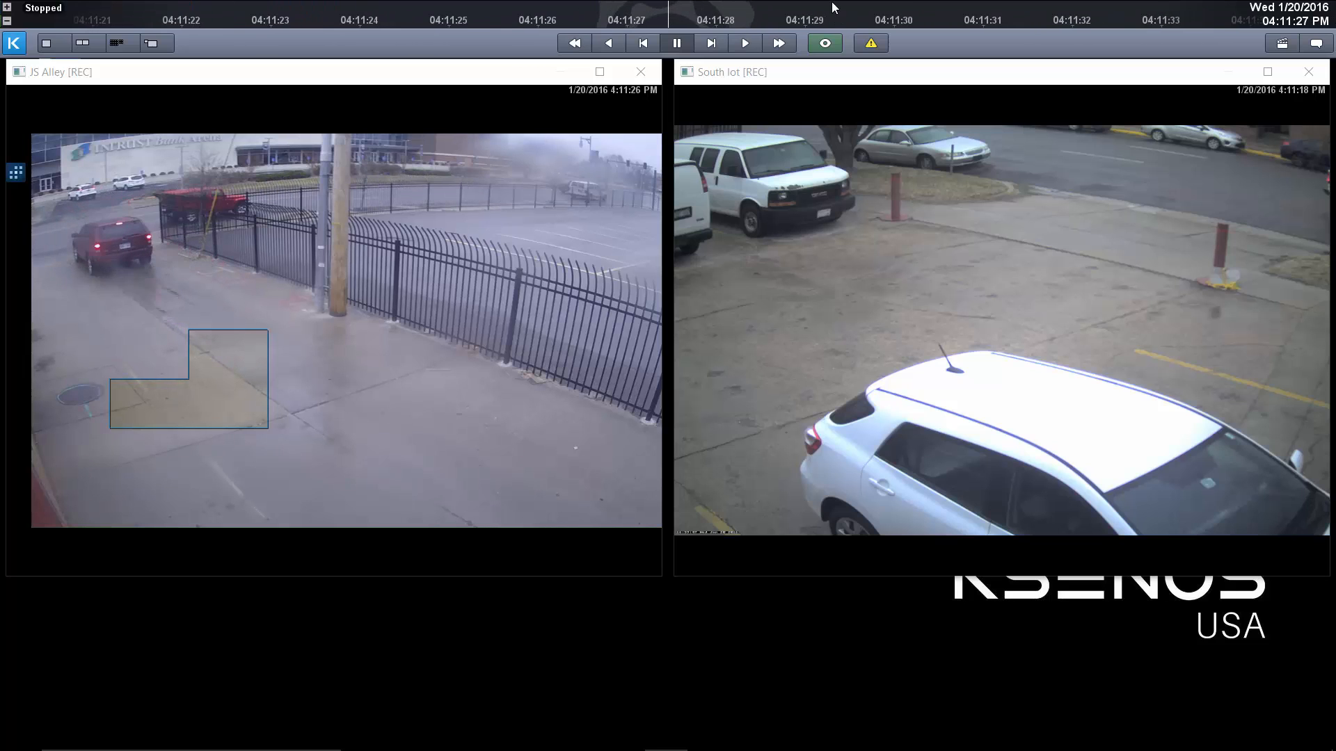
# Turn off the area search in the JS Alley window and mark the selection's end at about 04:11:29 PM.
pyautogui.click(14, 175)
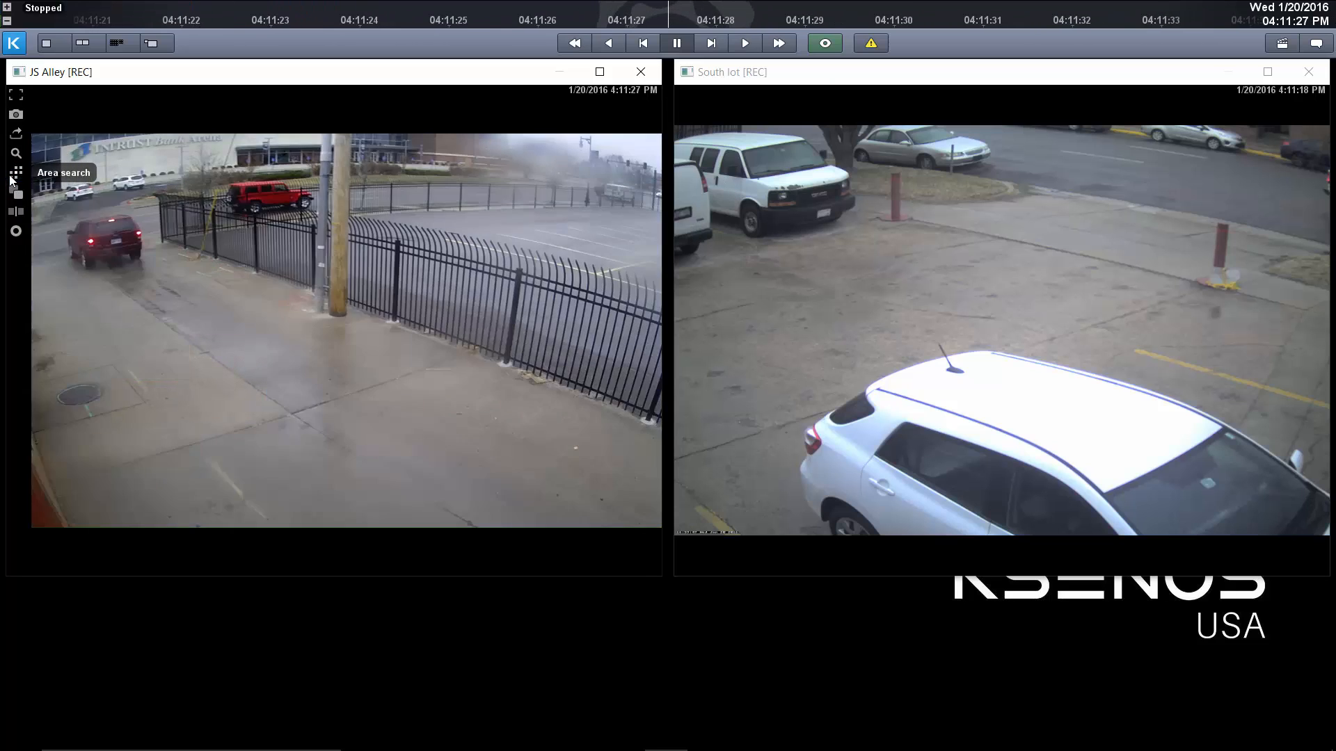
pyautogui.moveTo(883, 7); pyautogui.dragTo(841, 7)
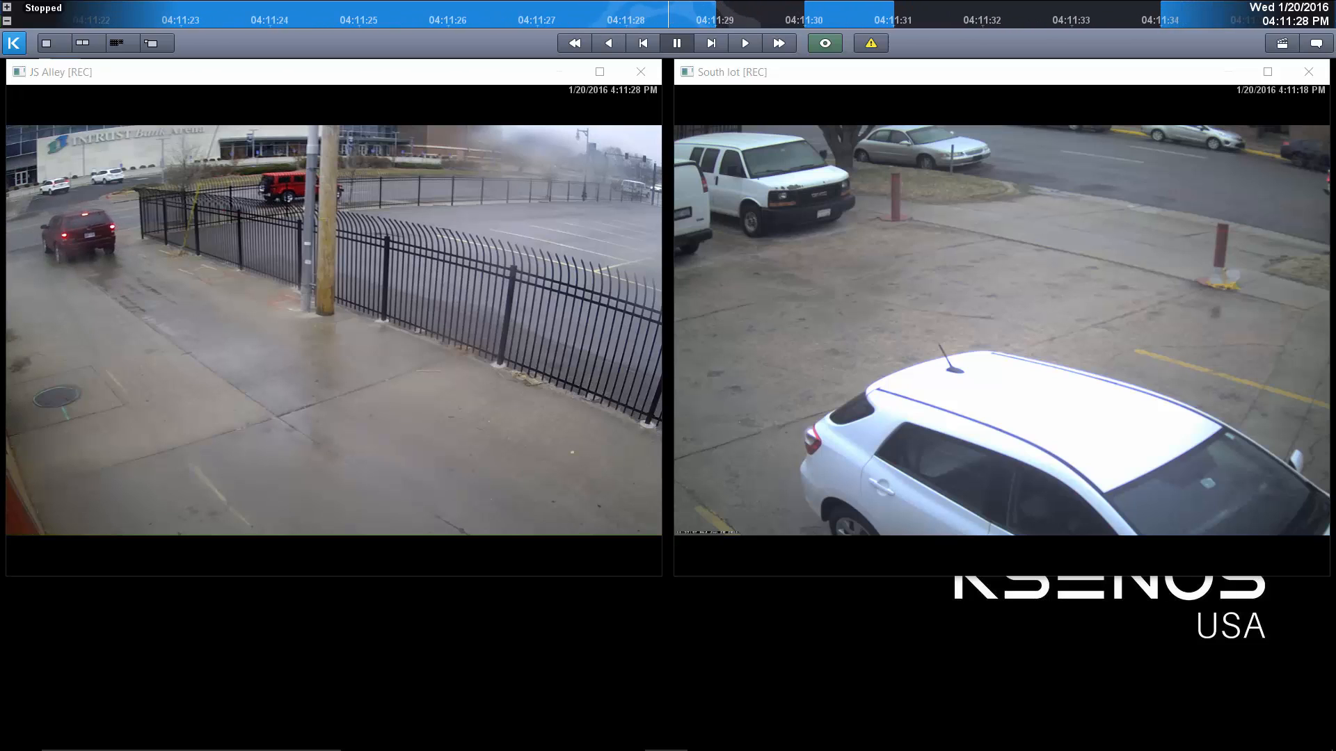
pyautogui.rightClick(692, 15)
pyautogui.click(717, 41)
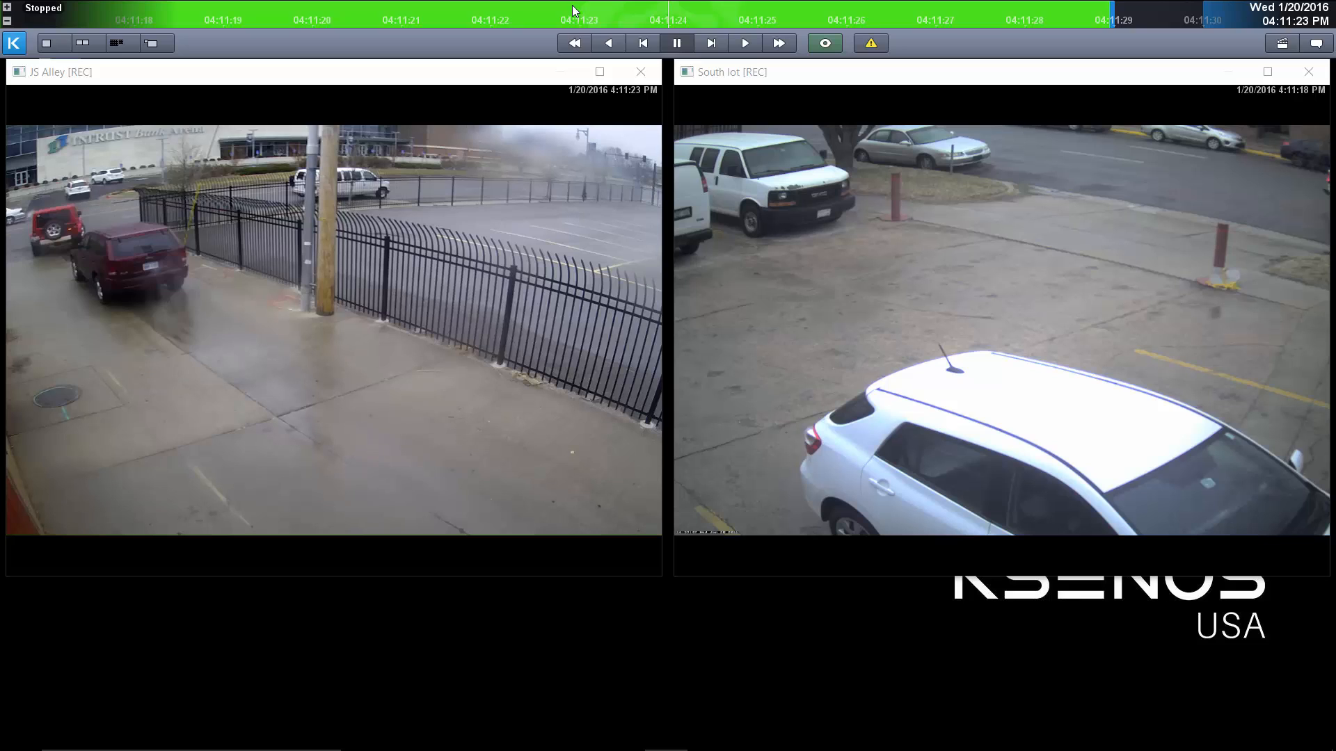
# Save the selected interval as video clip 2016-01-20_1611.avi with Best quality and 1280x720 resolution.
pyautogui.scroll(-2, 577, 12)
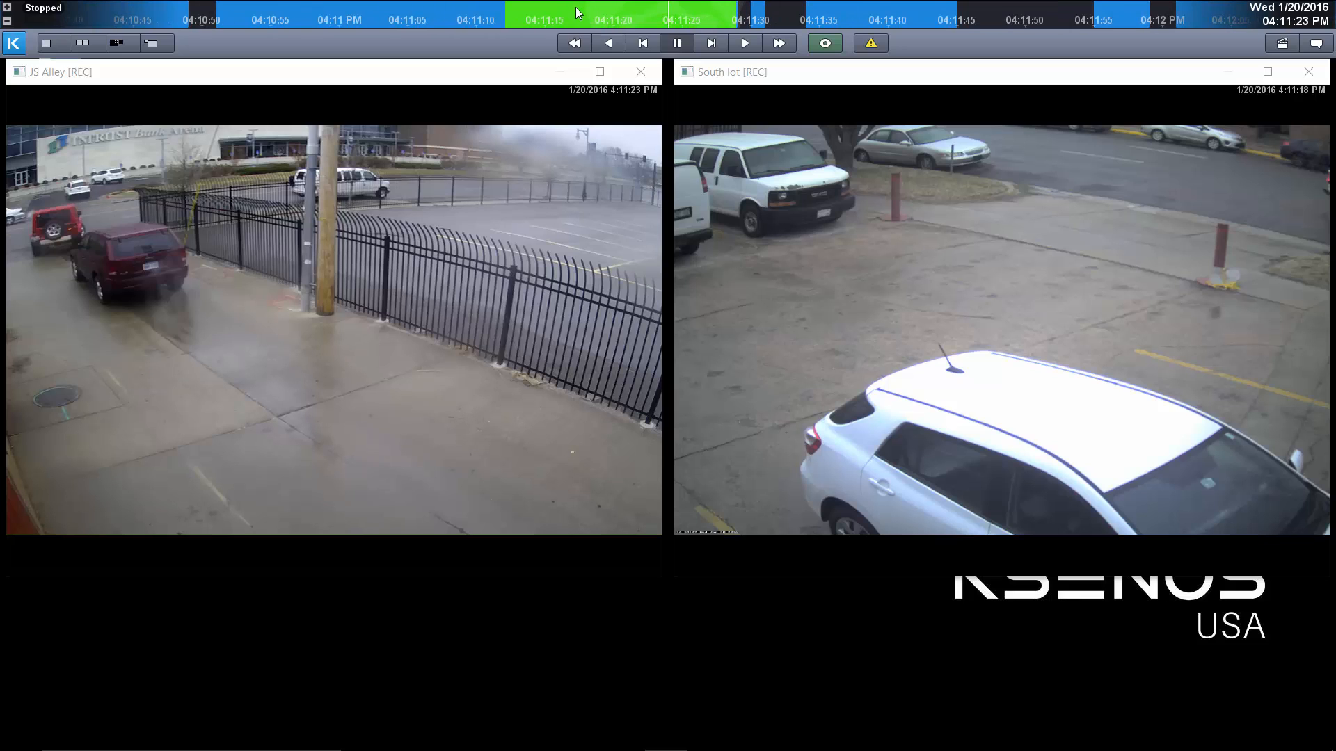
pyautogui.scroll(2, 574, 6)
pyautogui.scroll(-2, 575, 10)
pyautogui.rightClick(575, 10)
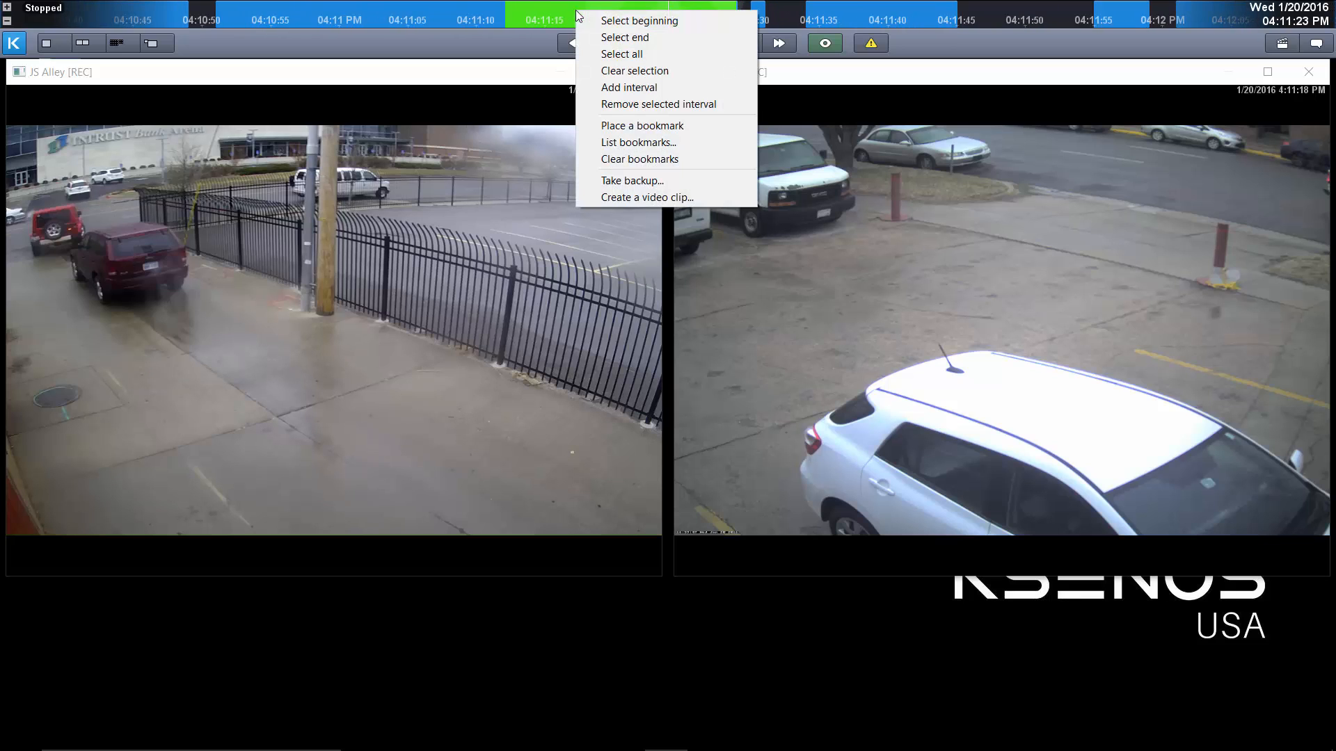
pyautogui.click(667, 200)
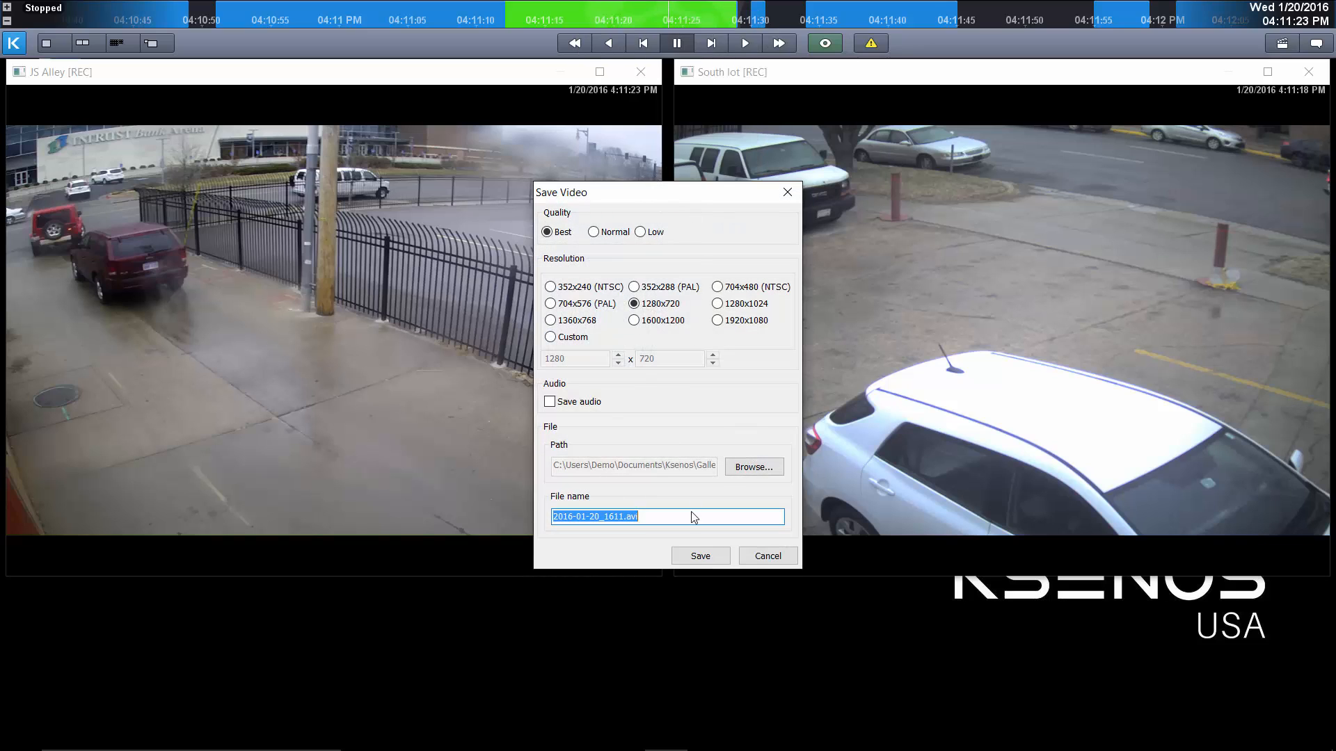
pyautogui.click(696, 558)
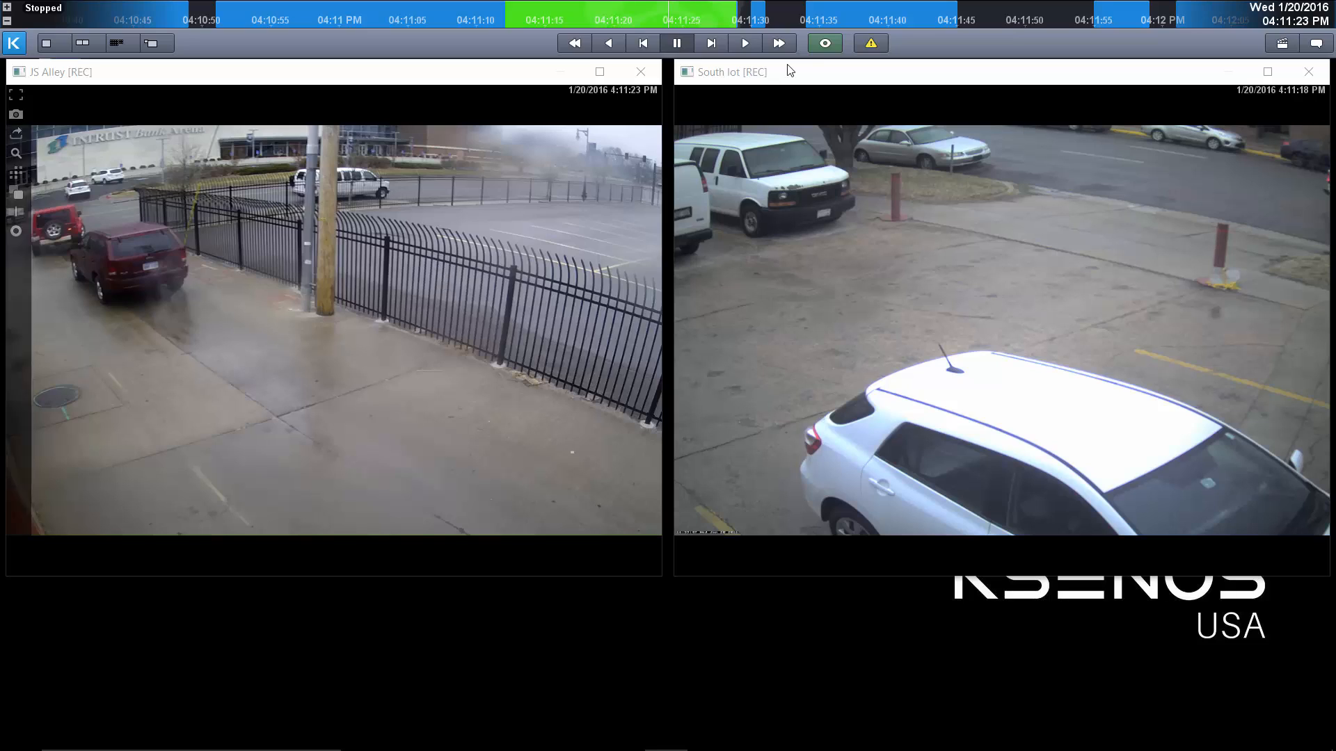
# Switch both cameras to live view, briefly play back the recent recording, and return them to live view.
pyautogui.click(836, 44)
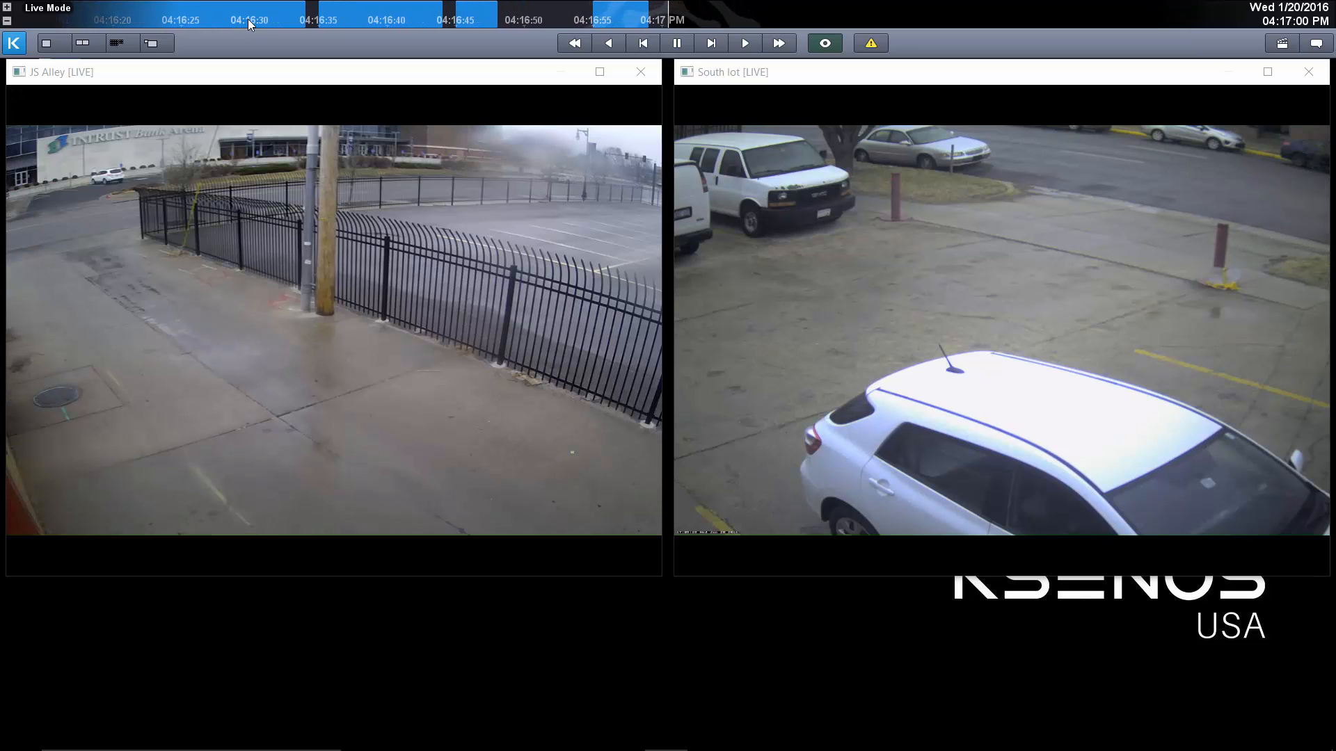
pyautogui.moveTo(414, 420)
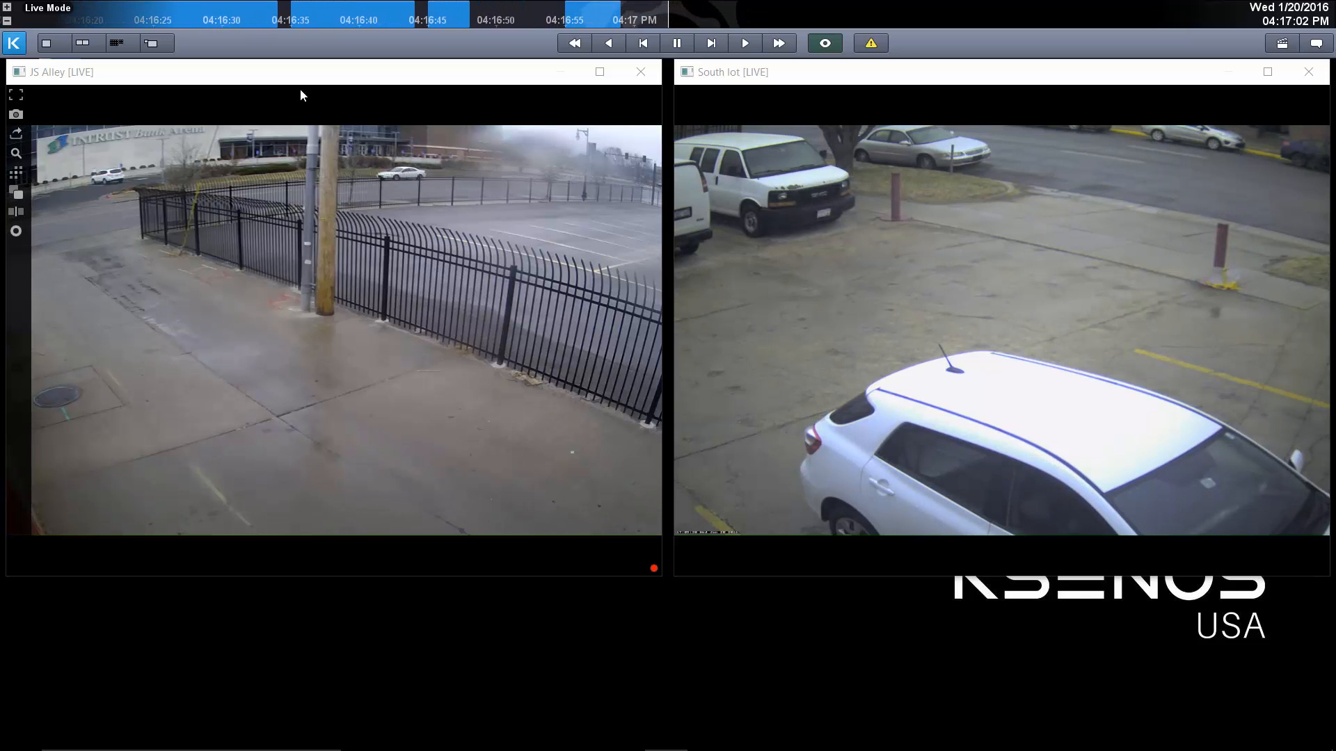
pyautogui.click(235, 20)
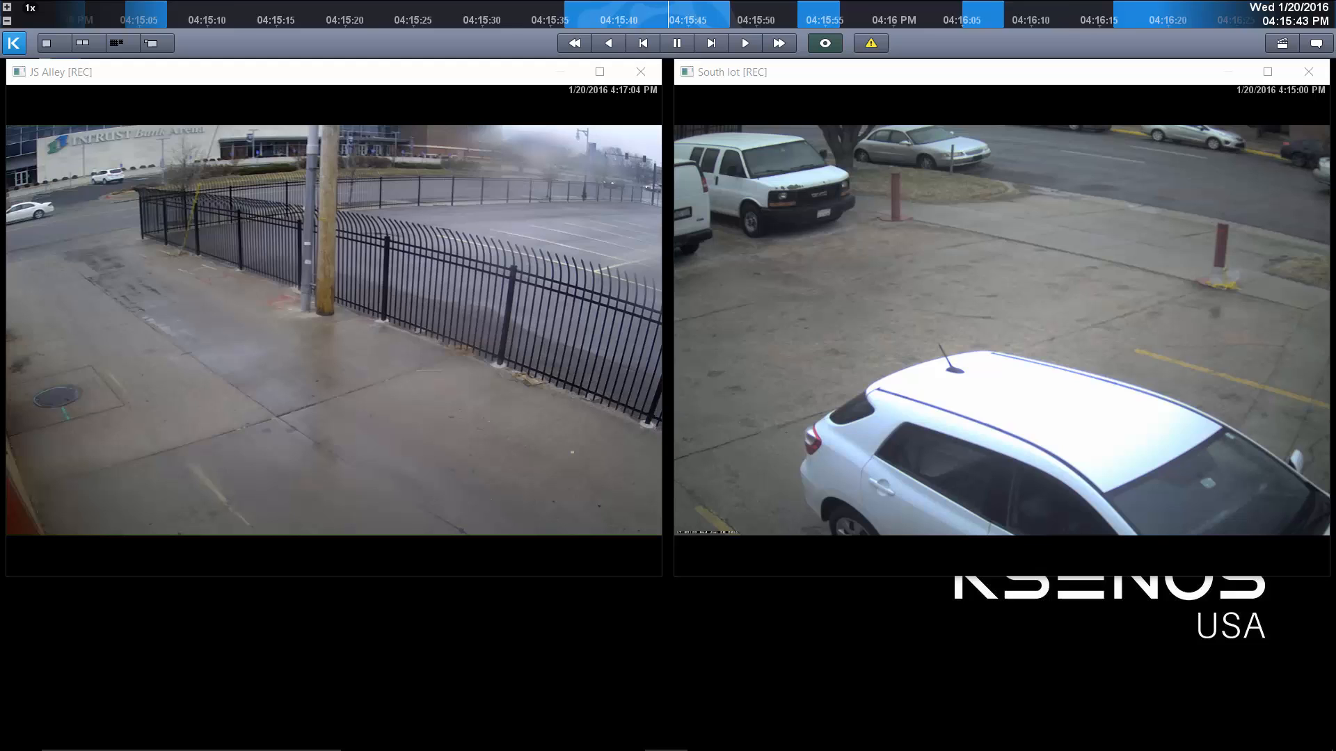
pyautogui.moveTo(1329, 14); pyautogui.dragTo(233, 14)
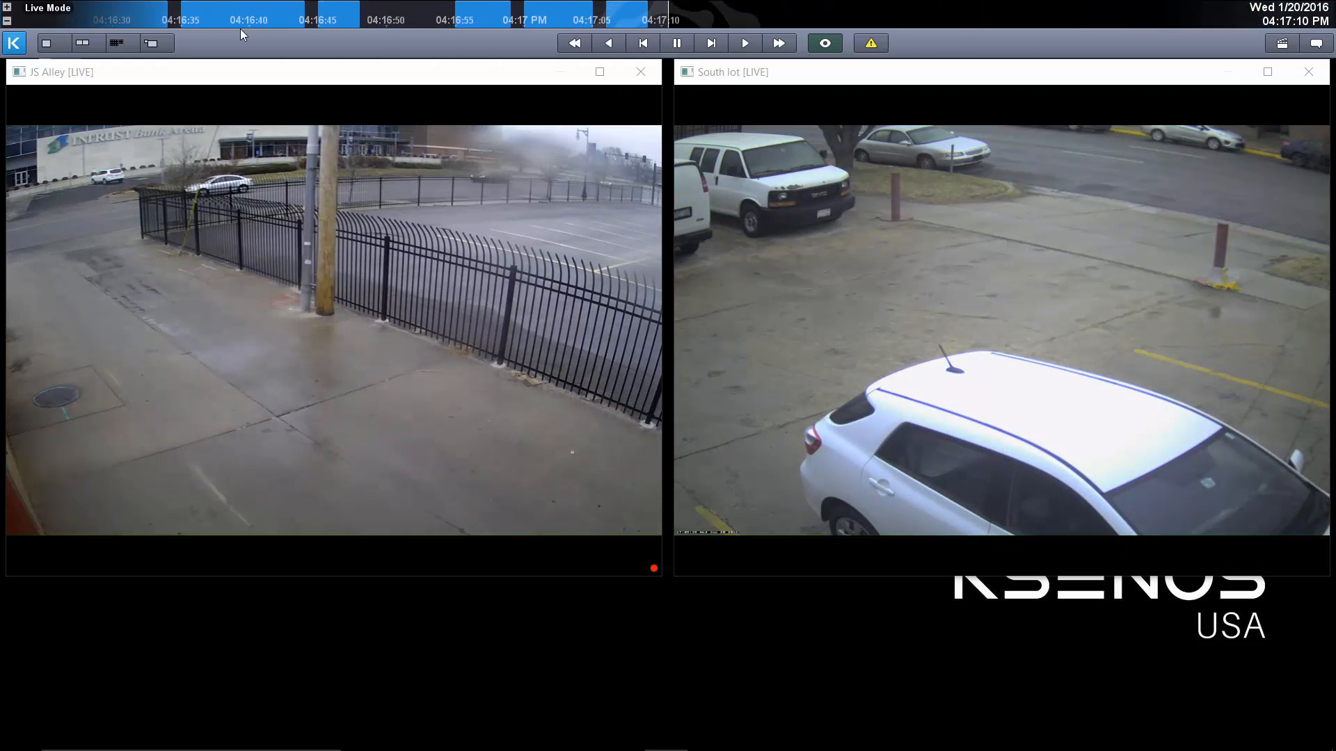
# Open the day selection calendar to check which January 2016 days have recordings, and close it without choosing a day.
pyautogui.moveTo(19, 178)
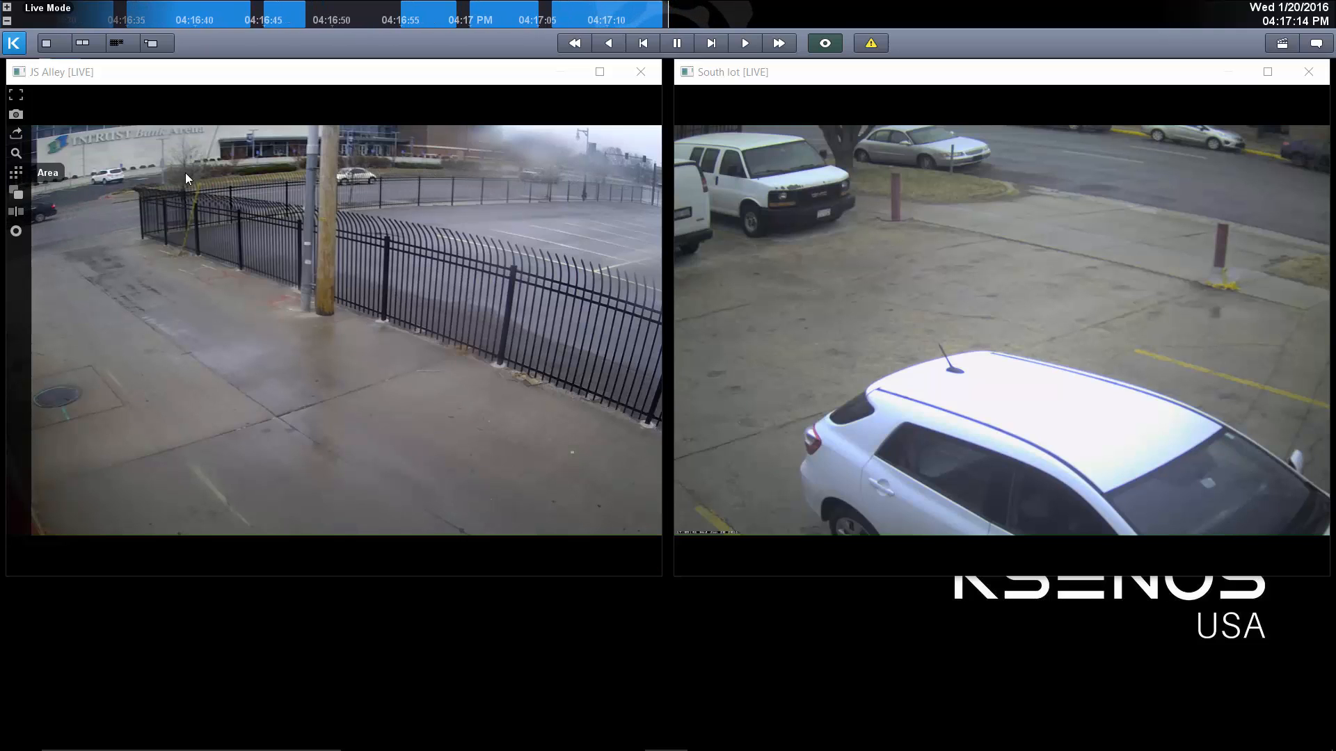
pyautogui.click(1298, 9)
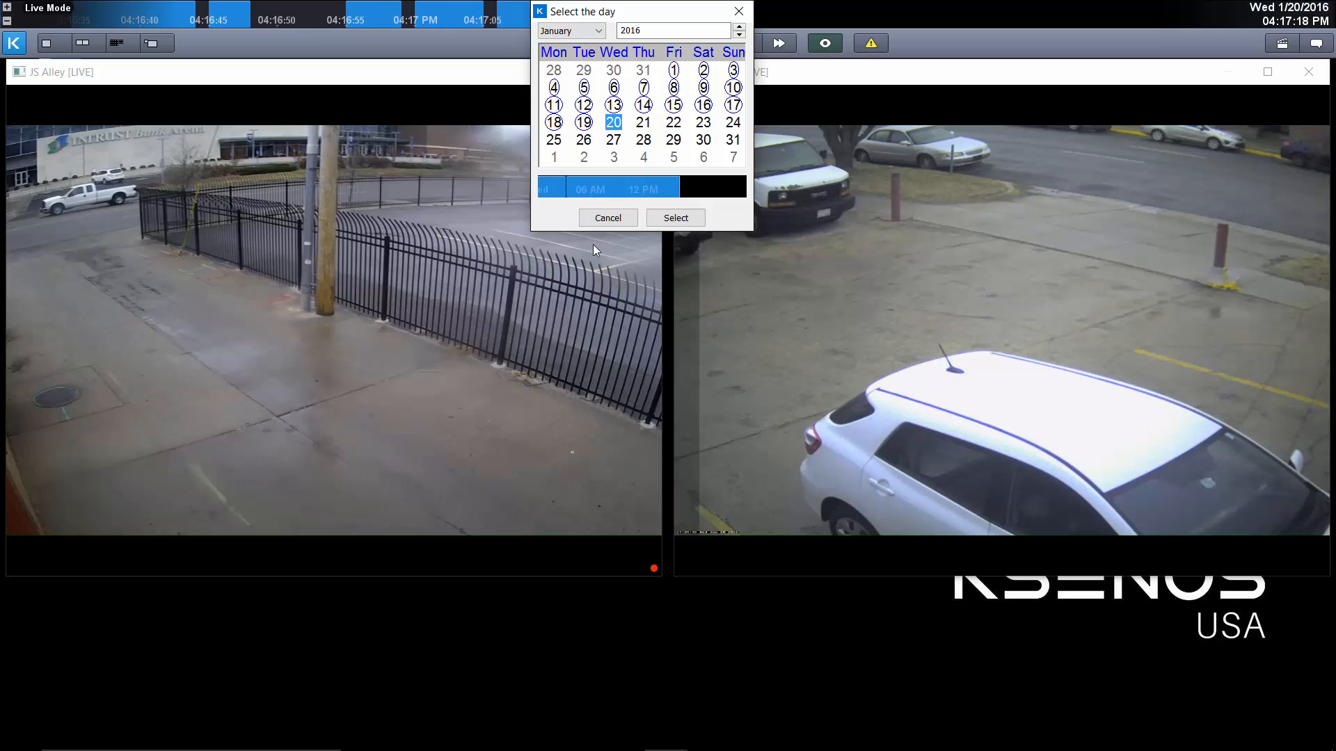
pyautogui.click(608, 218)
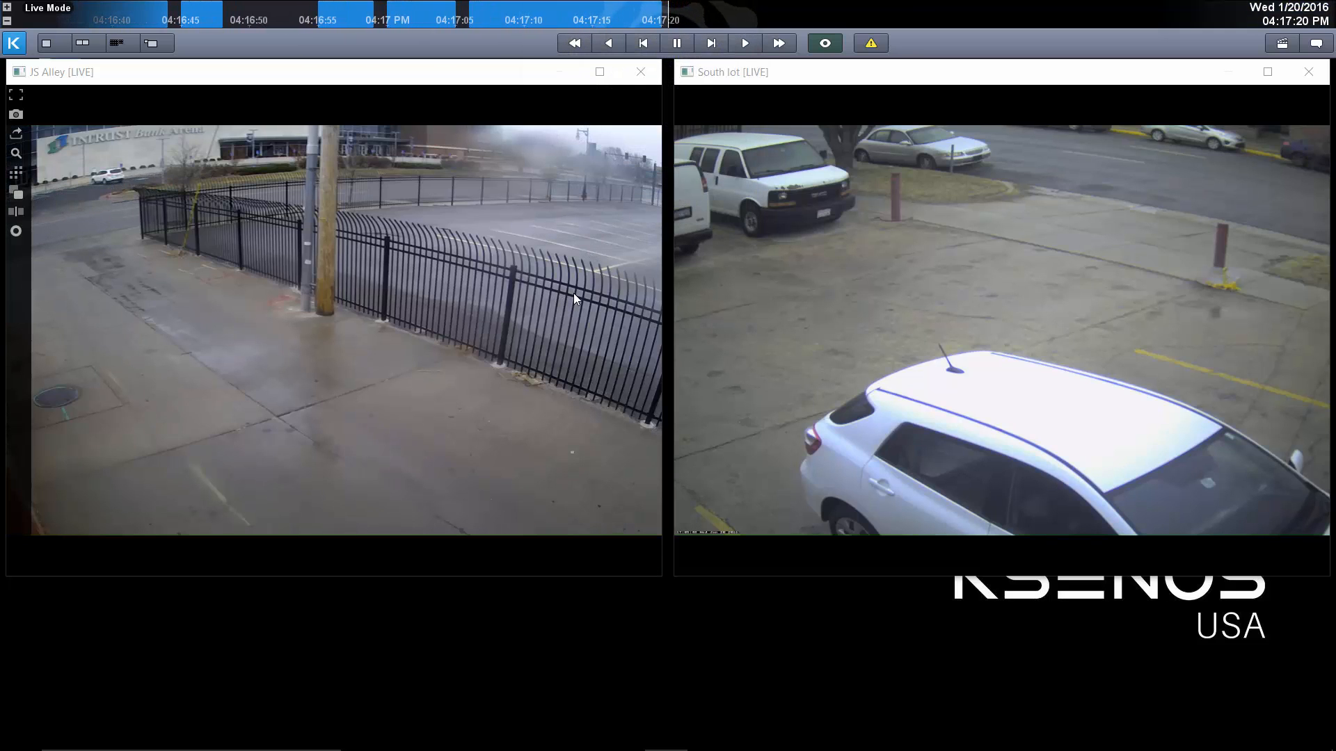